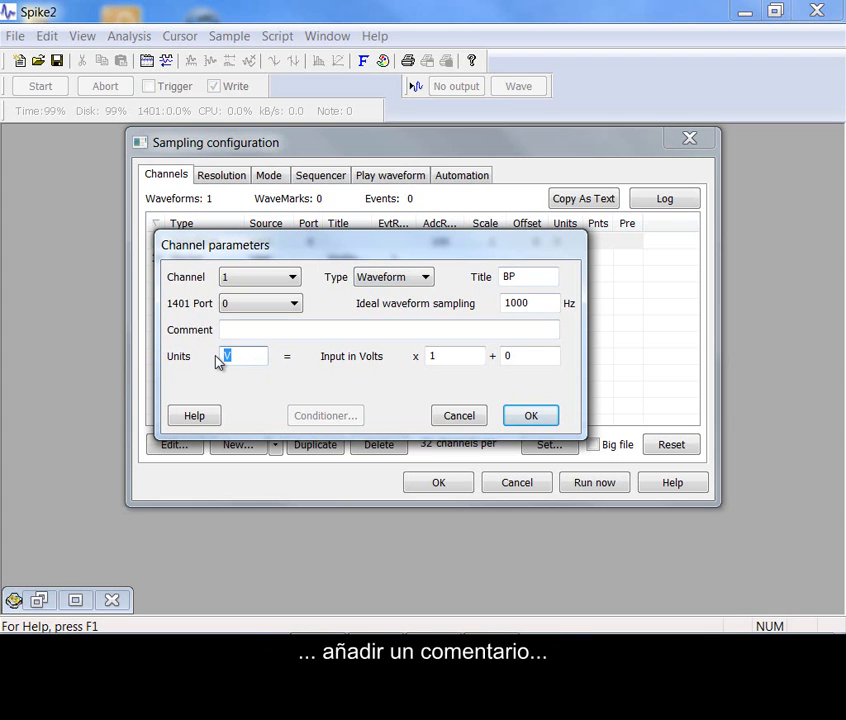
Step: Set the BP channel's units to mmHg with a scale of 100, and start recording with this sampling configuration
{"action": "type", "text": "Hg"}
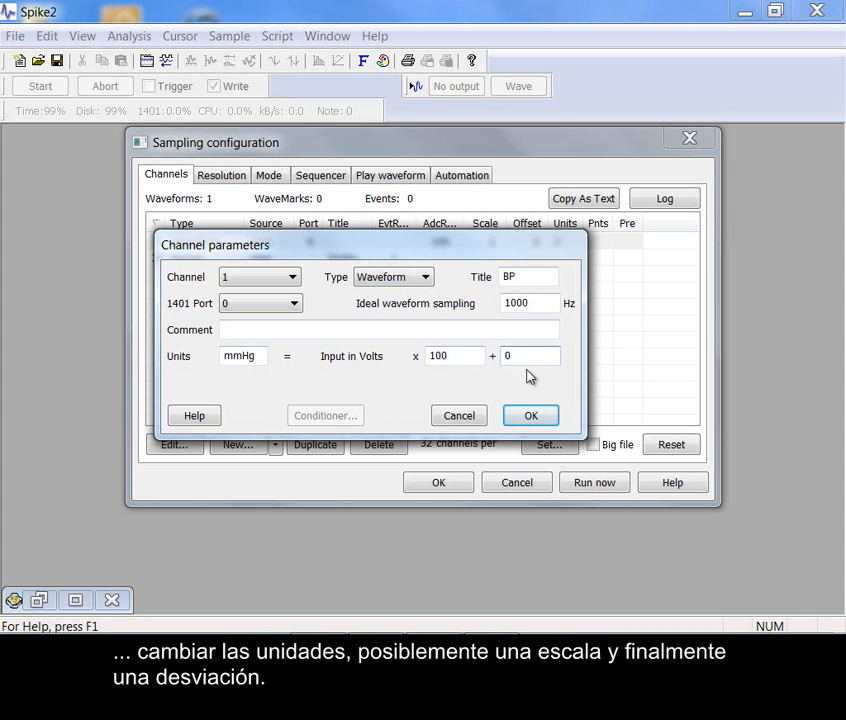
{"action": "left_click", "coordinate": [535, 419]}
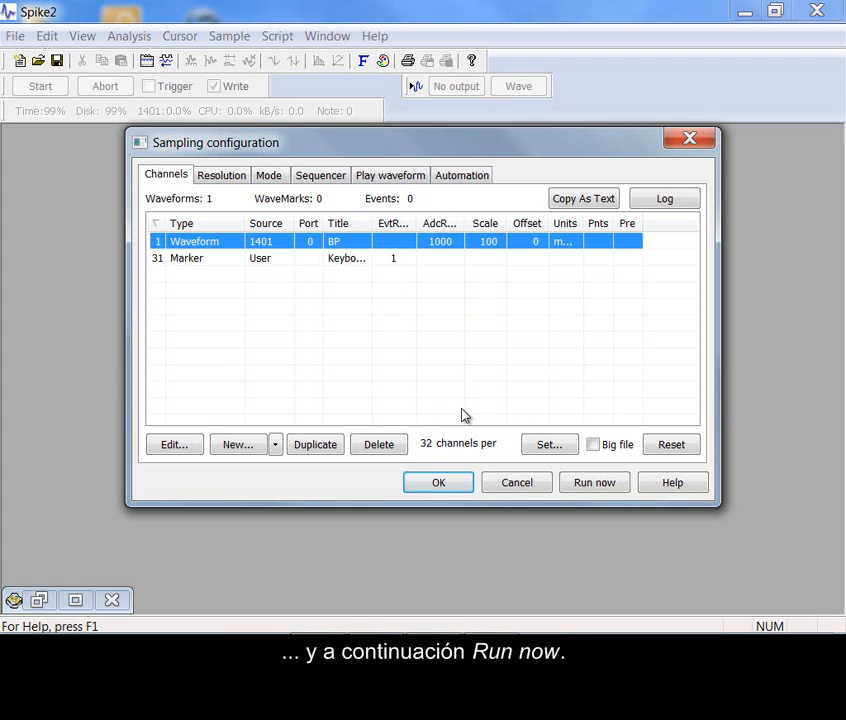
{"action": "left_click", "coordinate": [600, 489]}
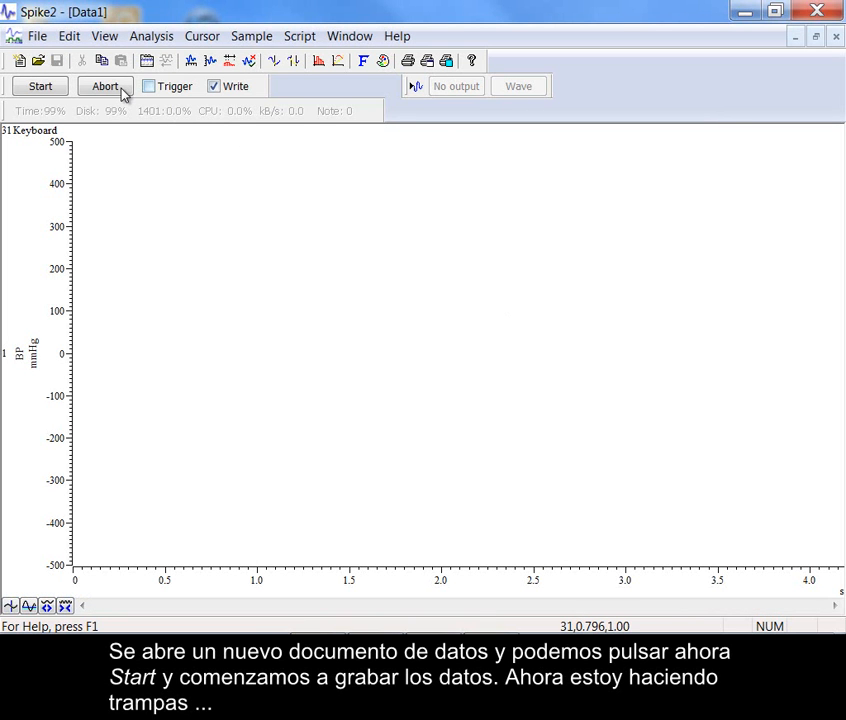
{"action": "left_click", "coordinate": [40, 87]}
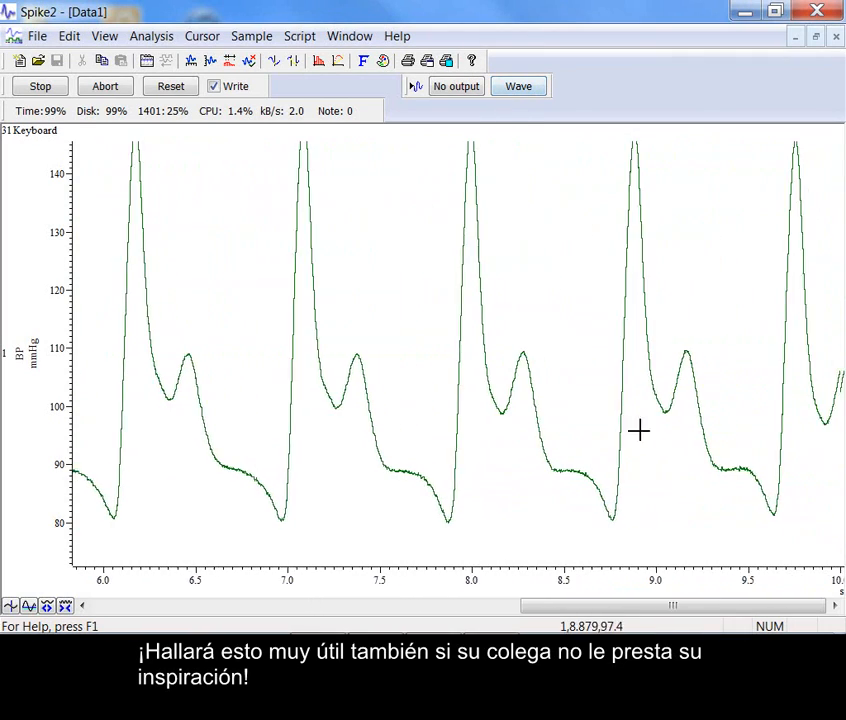
Step: Review the earlier BP data at an optimised vertical range, measure down from a pressure peak, and return to the incoming data
{"action": "mouse_move", "coordinate": [680, 600]}
{"action": "left_mouse_down"}
{"action": "mouse_move", "coordinate": [689, 604]}
{"action": "mouse_move", "coordinate": [558, 598]}
{"action": "left_mouse_up"}
{"action": "key", "text": "ctrl+q"}
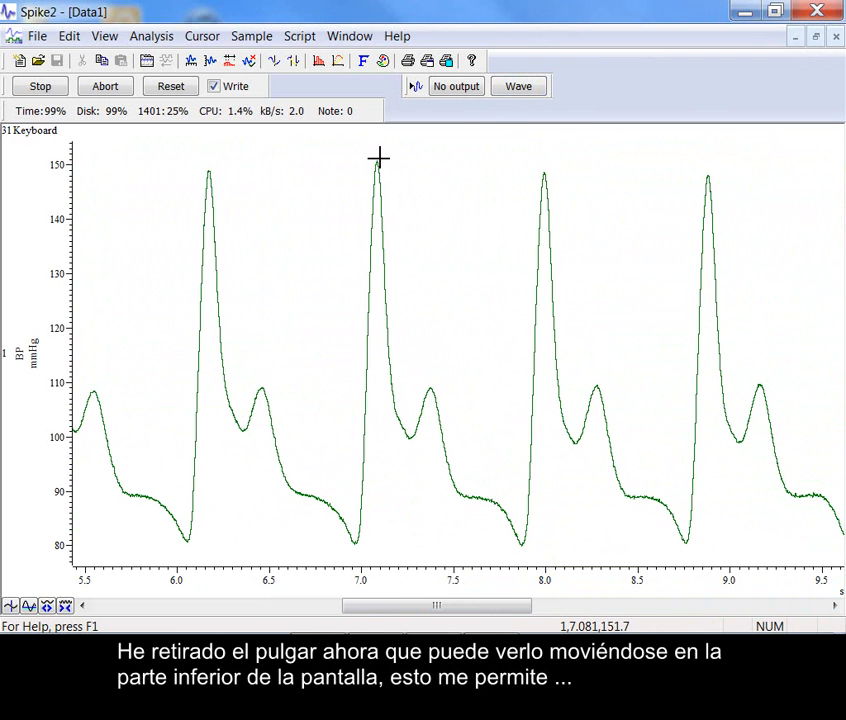
{"action": "mouse_move", "coordinate": [380, 160]}
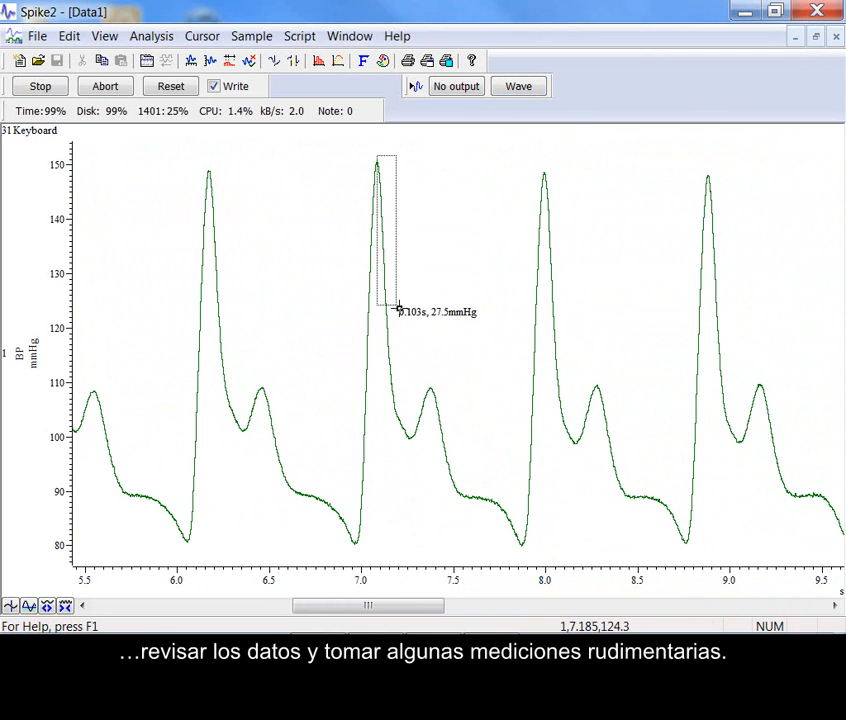
{"action": "left_click_drag", "start_coordinate": [402, 353], "coordinate": [402, 354]}
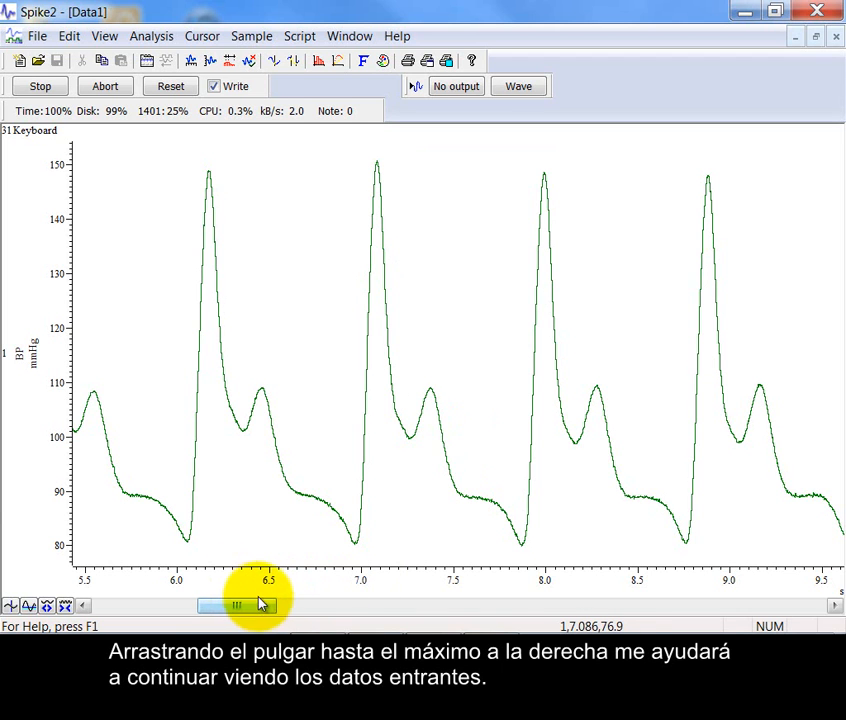
{"action": "left_click_drag", "start_coordinate": [272, 607], "coordinate": [826, 607]}
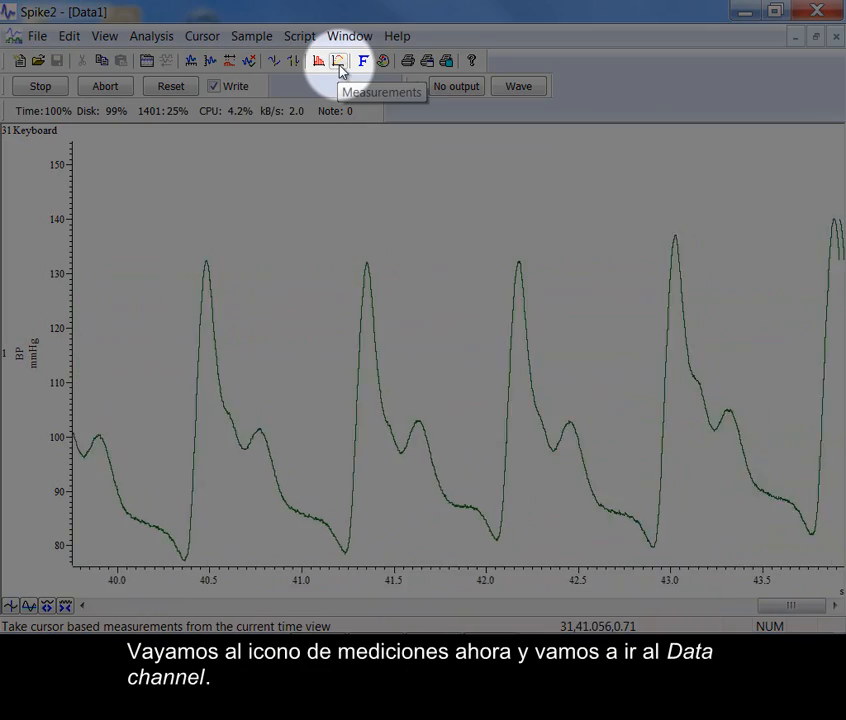
Step: Begin a measurement to a data channel, targeting a new memory channel of type Event
{"action": "left_click", "coordinate": [339, 66]}
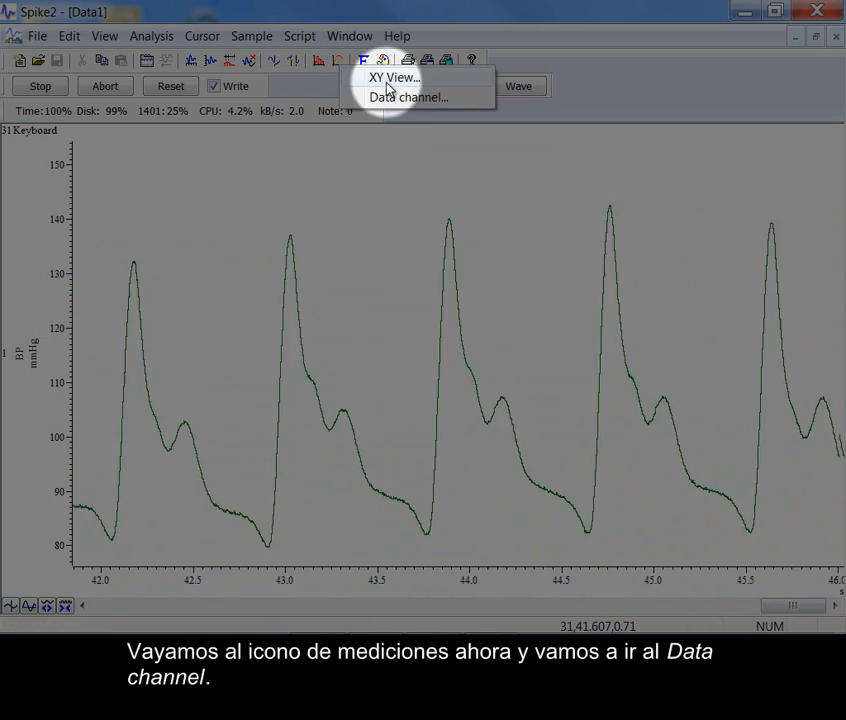
{"action": "left_click", "coordinate": [401, 99]}
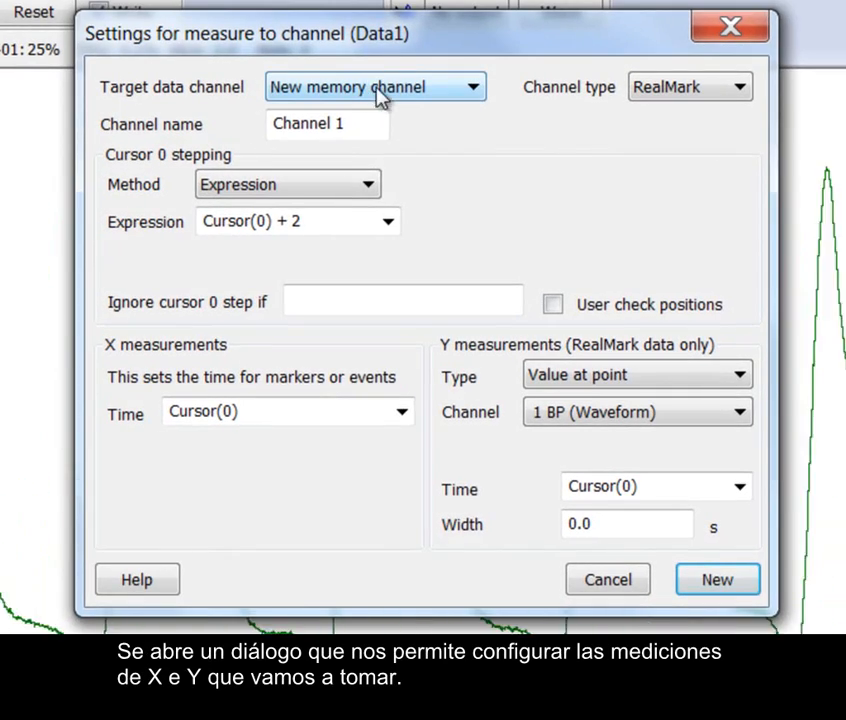
{"action": "left_click", "coordinate": [377, 88]}
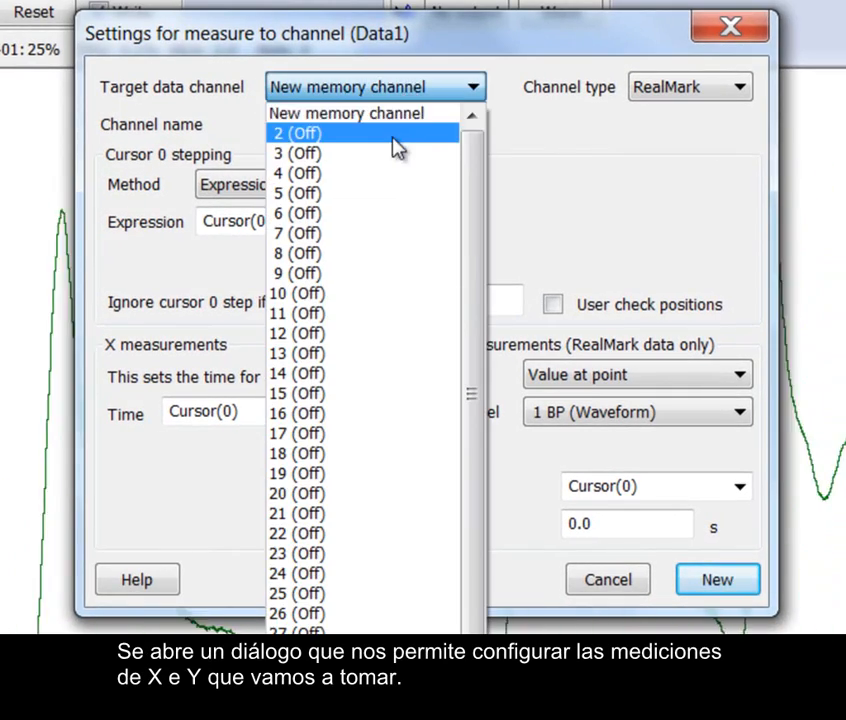
{"action": "left_click", "coordinate": [398, 116]}
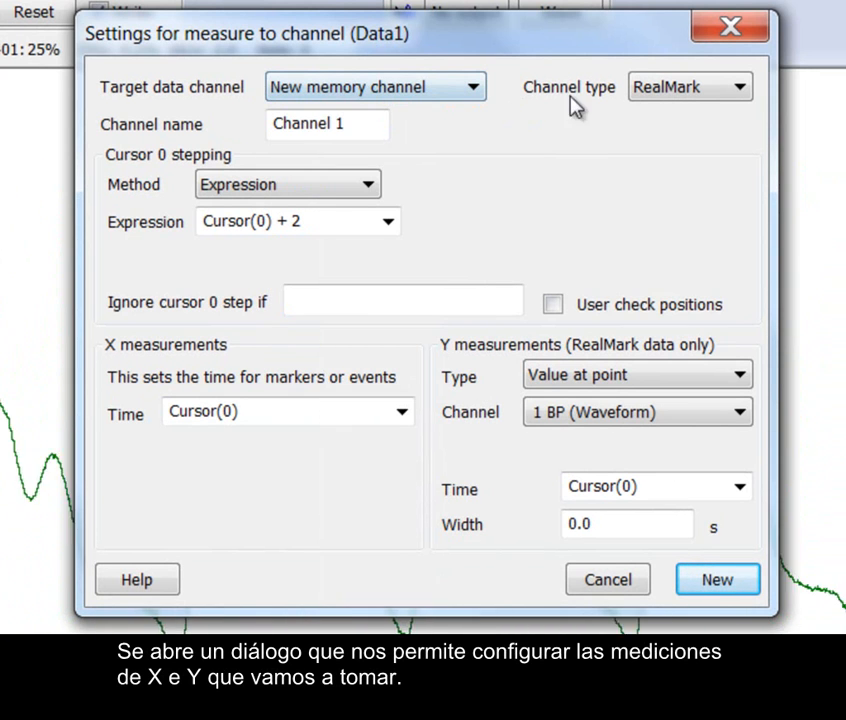
{"action": "left_click", "coordinate": [657, 97]}
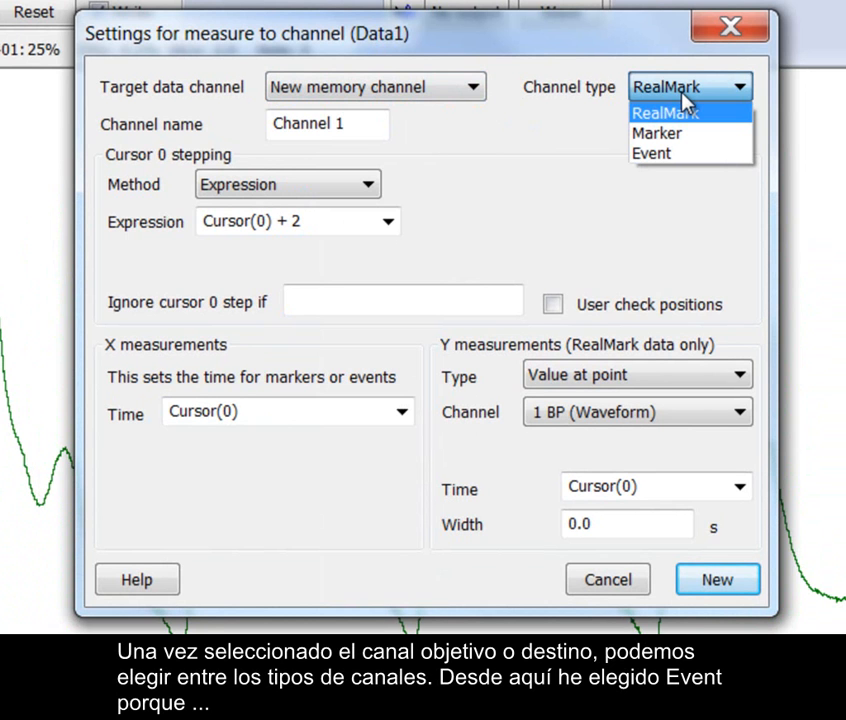
{"action": "left_click", "coordinate": [711, 156]}
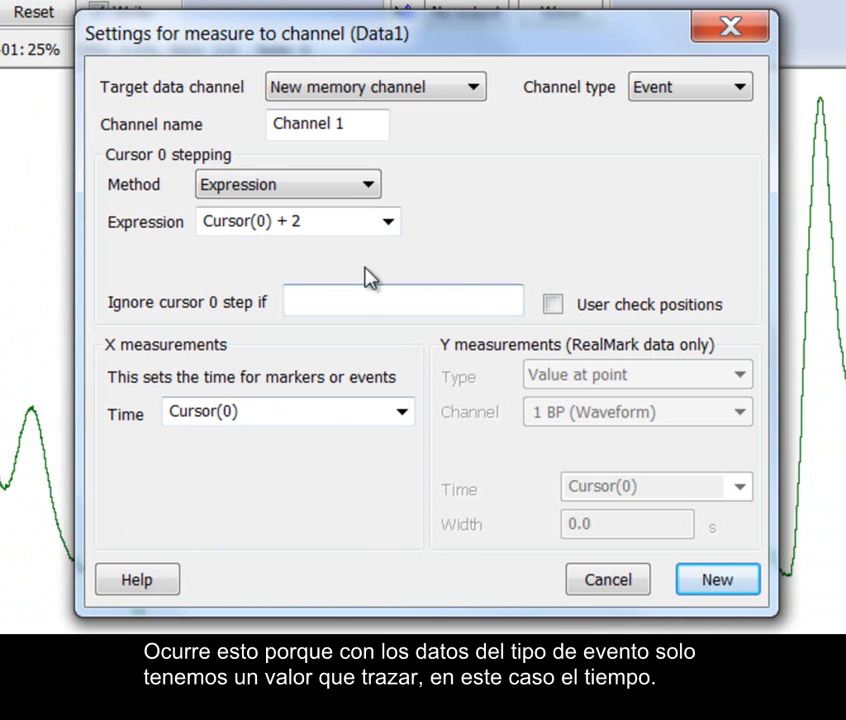
Step: Set cursor 0 stepping to Peak find on channel 1 BP with an amplitude of 25, and create the measurement channel
{"action": "left_click", "coordinate": [370, 188]}
{"action": "left_click", "coordinate": [365, 211]}
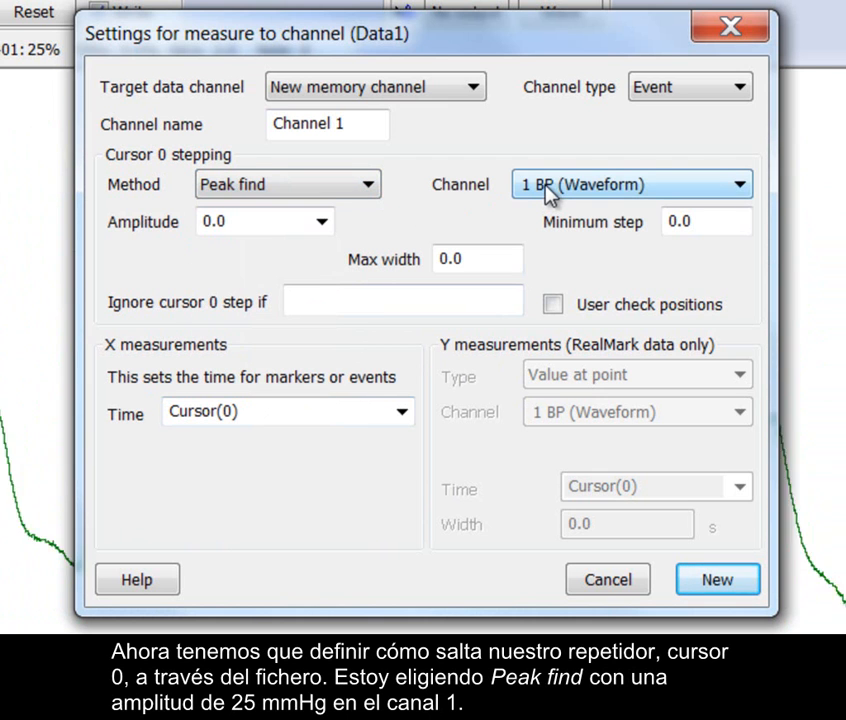
{"action": "double_click", "coordinate": [289, 223]}
{"action": "type", "text": "25"}
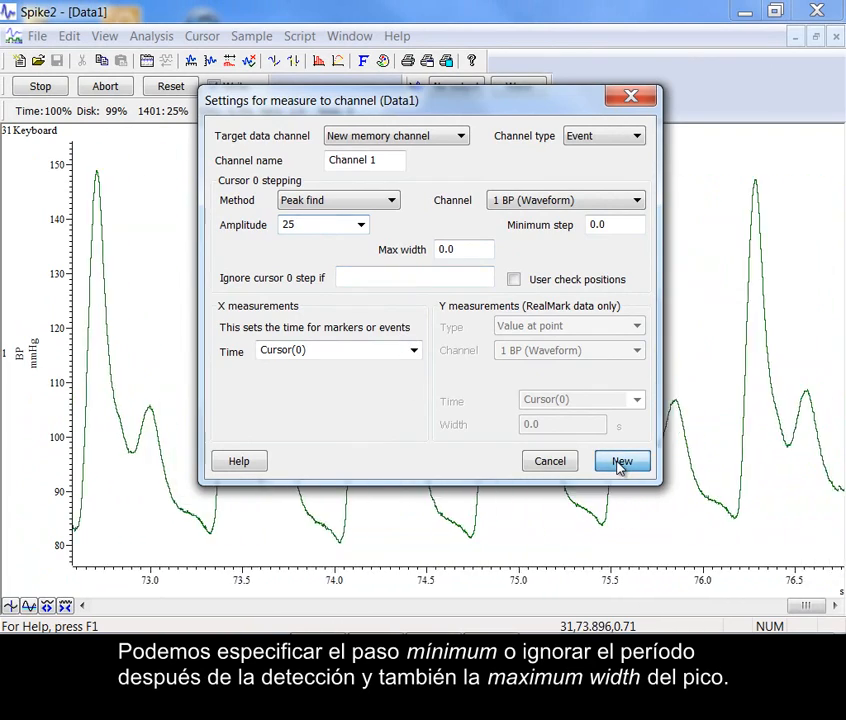
{"action": "left_click", "coordinate": [621, 462]}
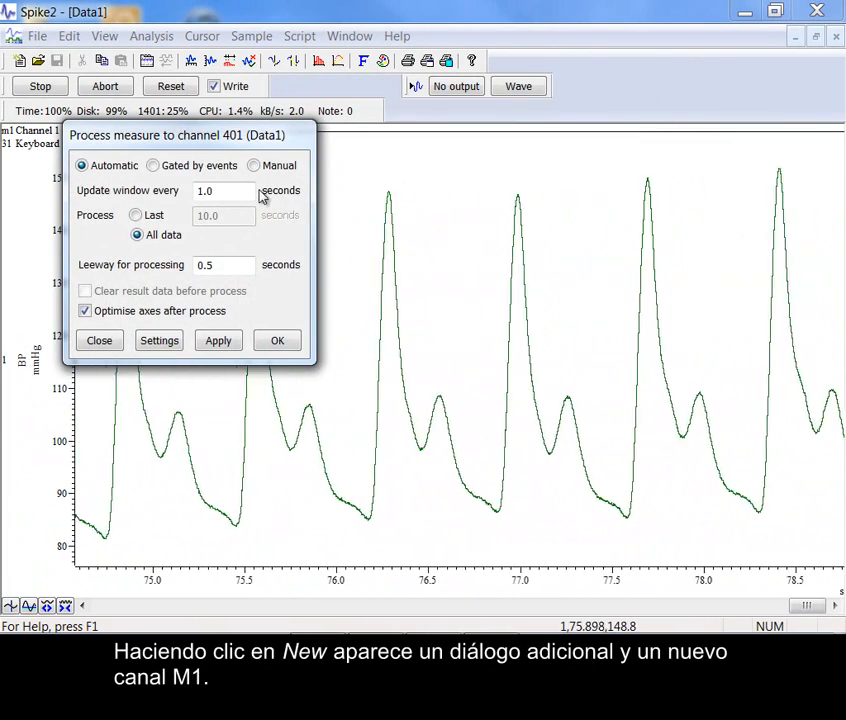
Step: Process all data automatically with the update interval and the processing leeway both set to 0 seconds
{"action": "left_click_drag", "start_coordinate": [249, 191], "coordinate": [208, 193]}
{"action": "type", "text": "0"}
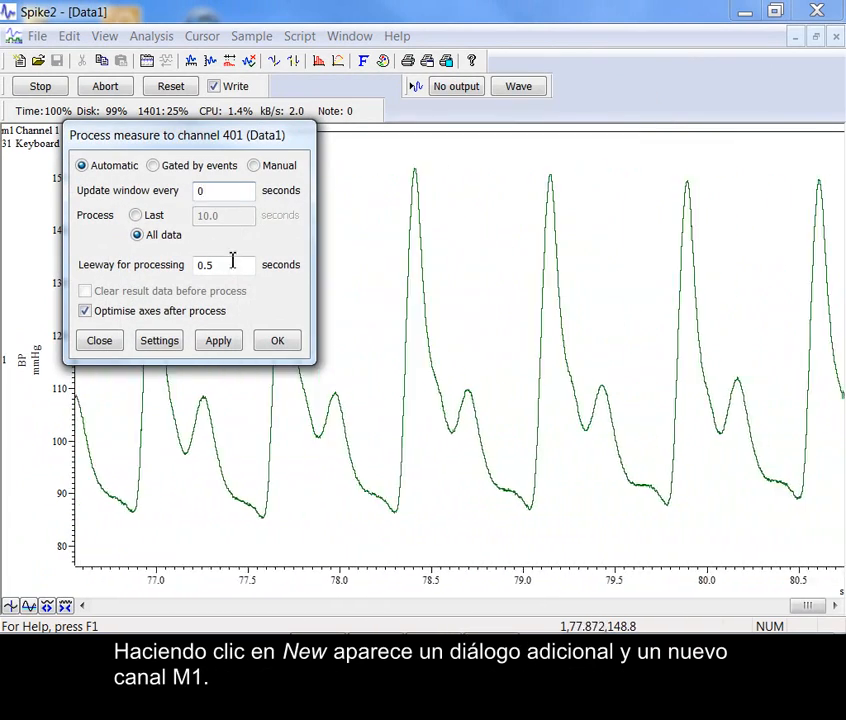
{"action": "left_click_drag", "start_coordinate": [226, 266], "coordinate": [189, 274]}
{"action": "type", "text": "0"}
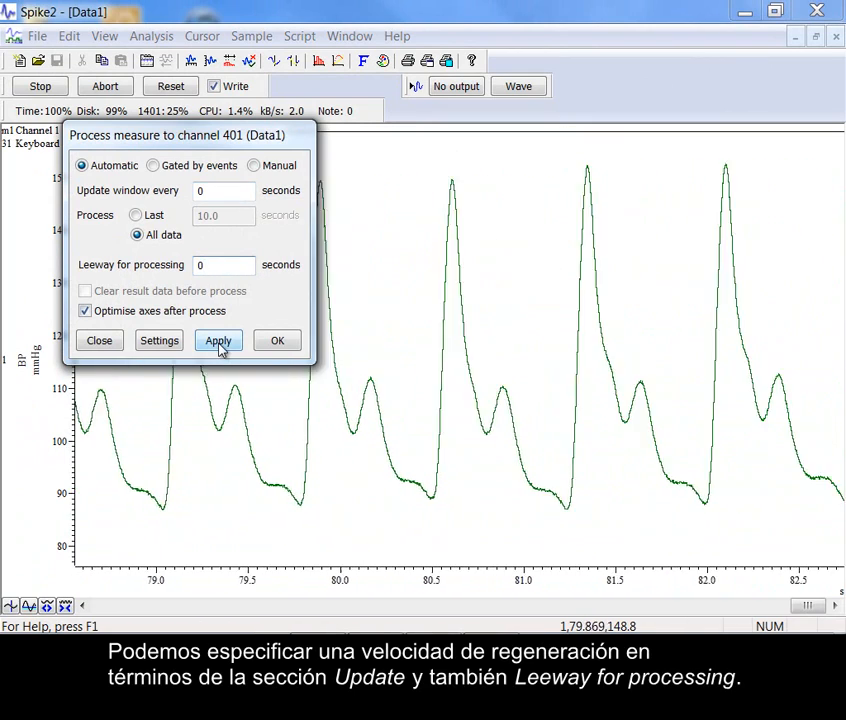
{"action": "left_click", "coordinate": [219, 341]}
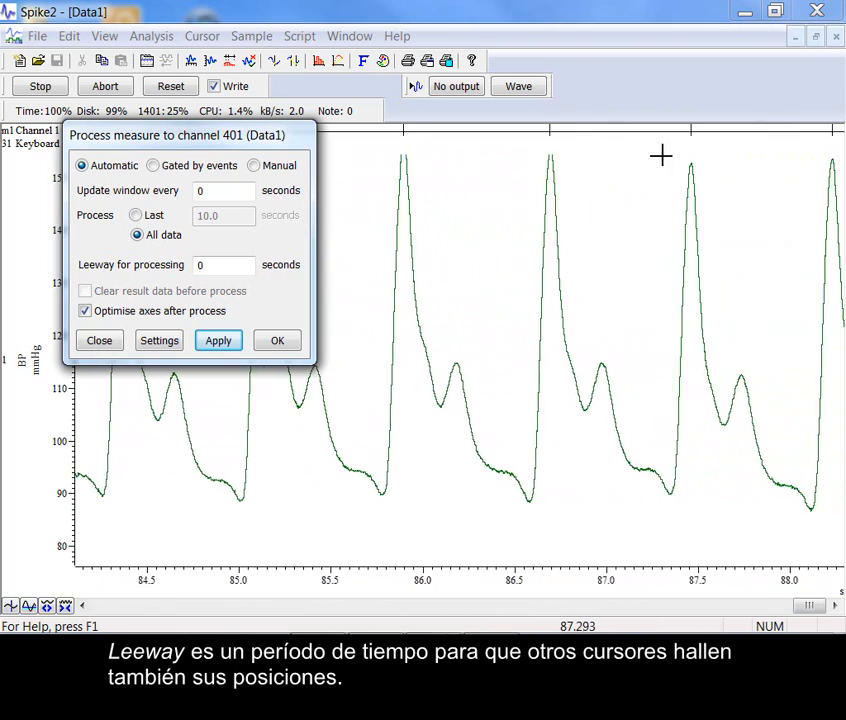
{"action": "left_click", "coordinate": [292, 343]}
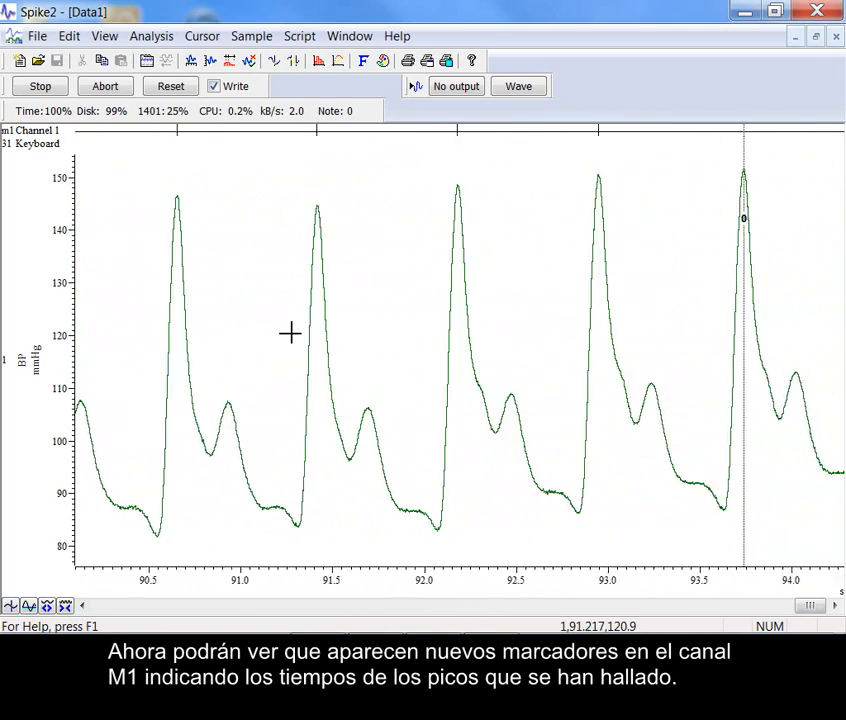
Step: Duplicate the event channel m1 that marks the pressure peaks
{"action": "right_click", "coordinate": [320, 138]}
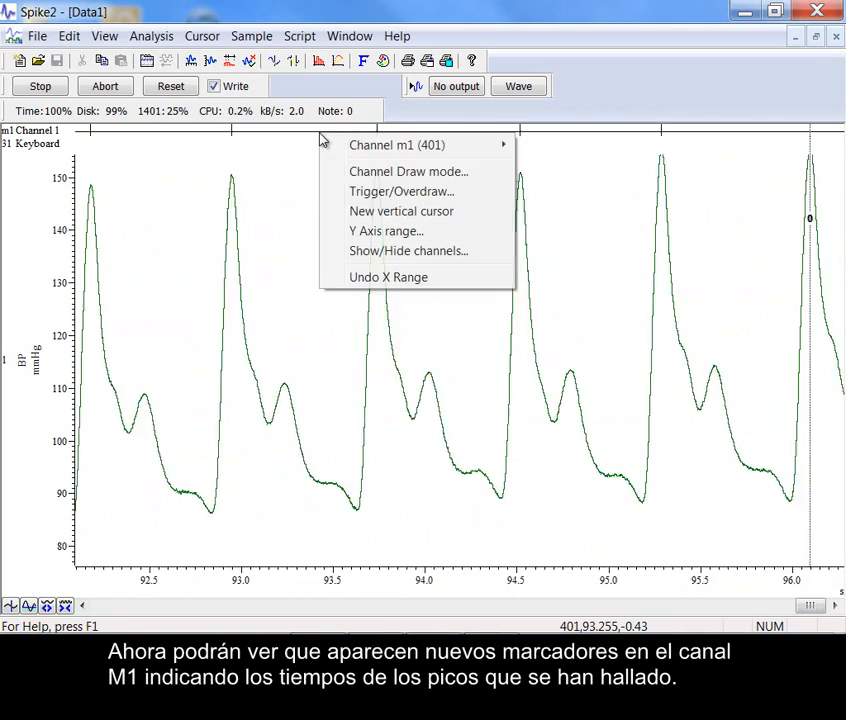
{"action": "mouse_move", "coordinate": [383, 148]}
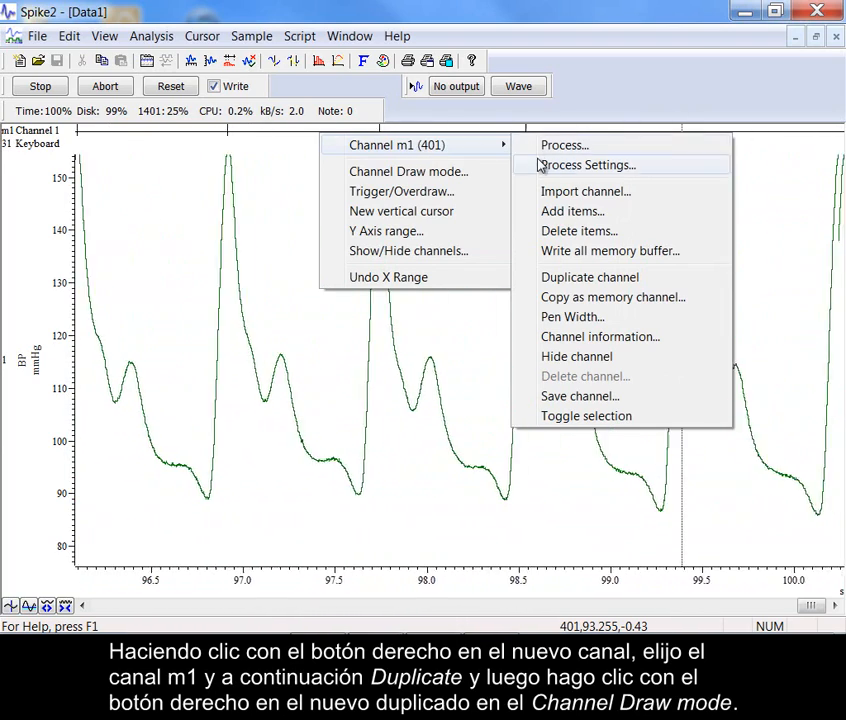
{"action": "left_click", "coordinate": [546, 278]}
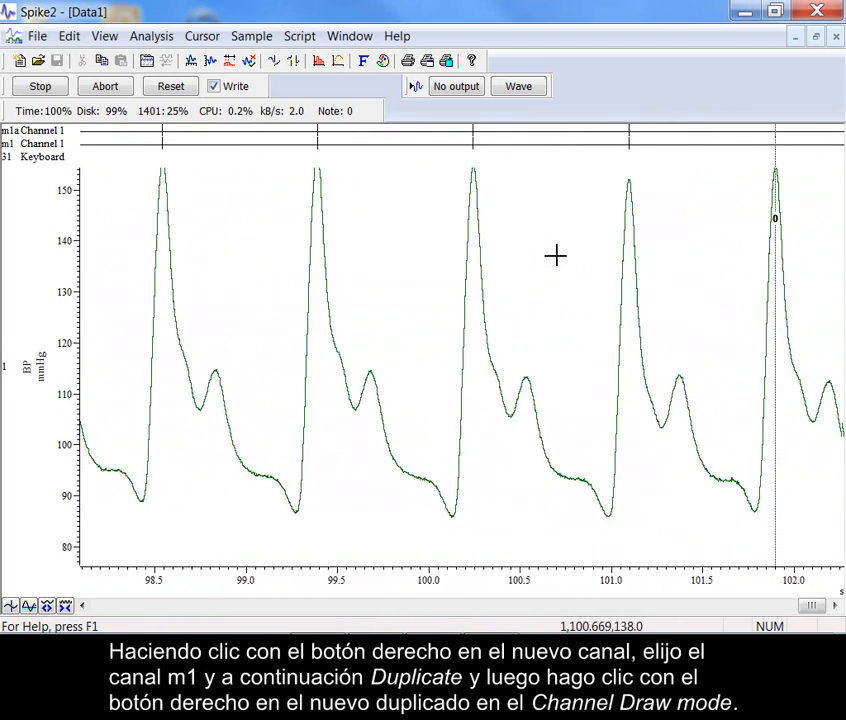
Step: Draw the duplicate channel m1a as instantaneous frequency, and move the draw mode dialog clear of its trace
{"action": "right_click", "coordinate": [519, 137]}
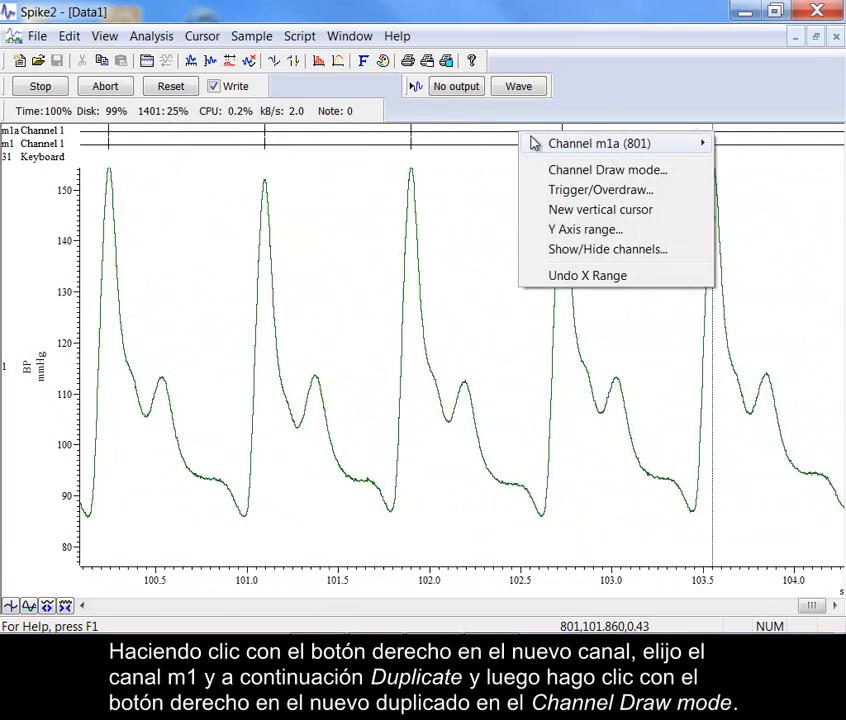
{"action": "left_click", "coordinate": [549, 172]}
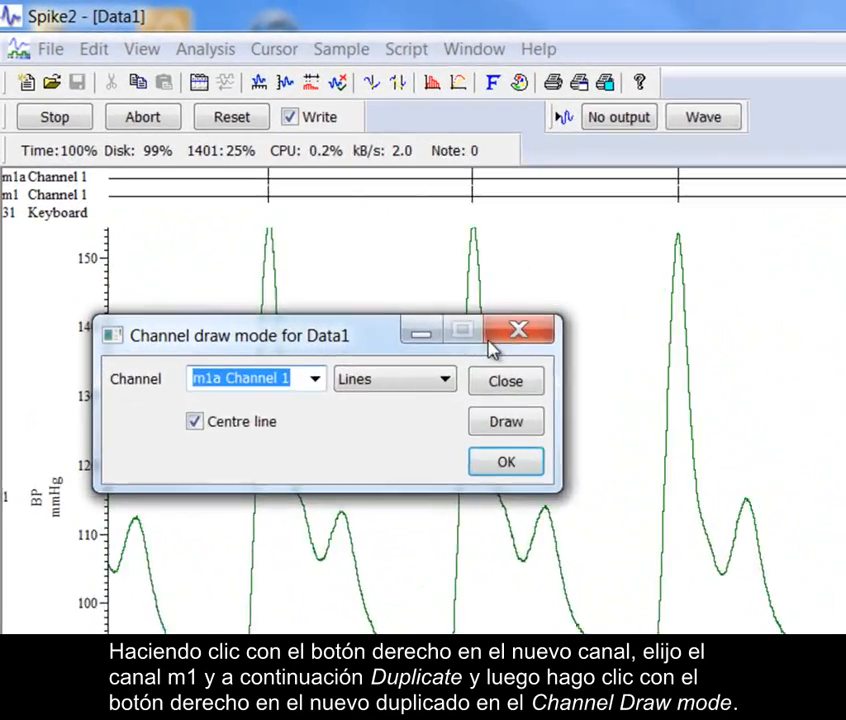
{"action": "left_click", "coordinate": [329, 282]}
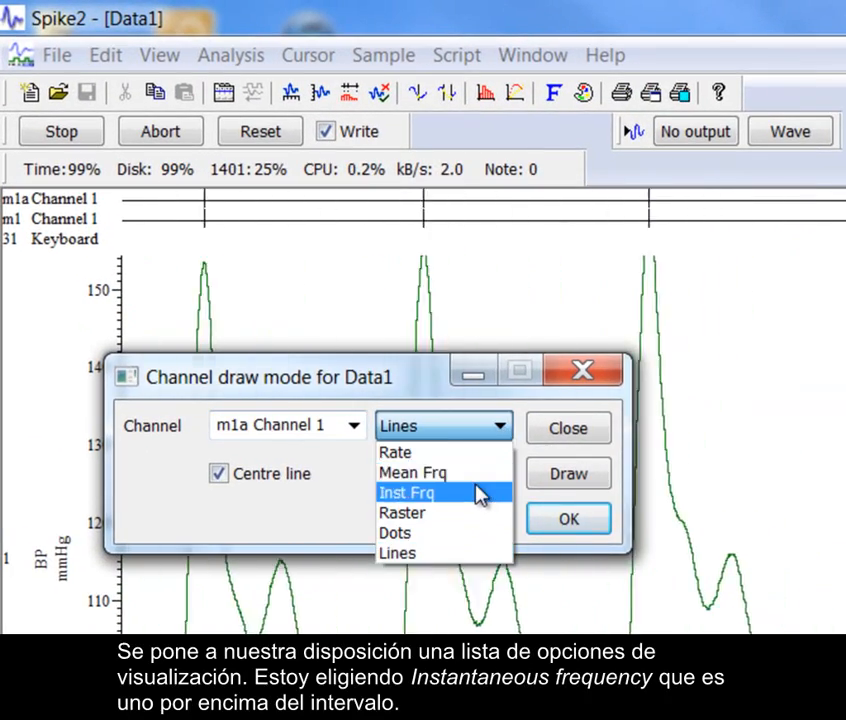
{"action": "left_click", "coordinate": [482, 493]}
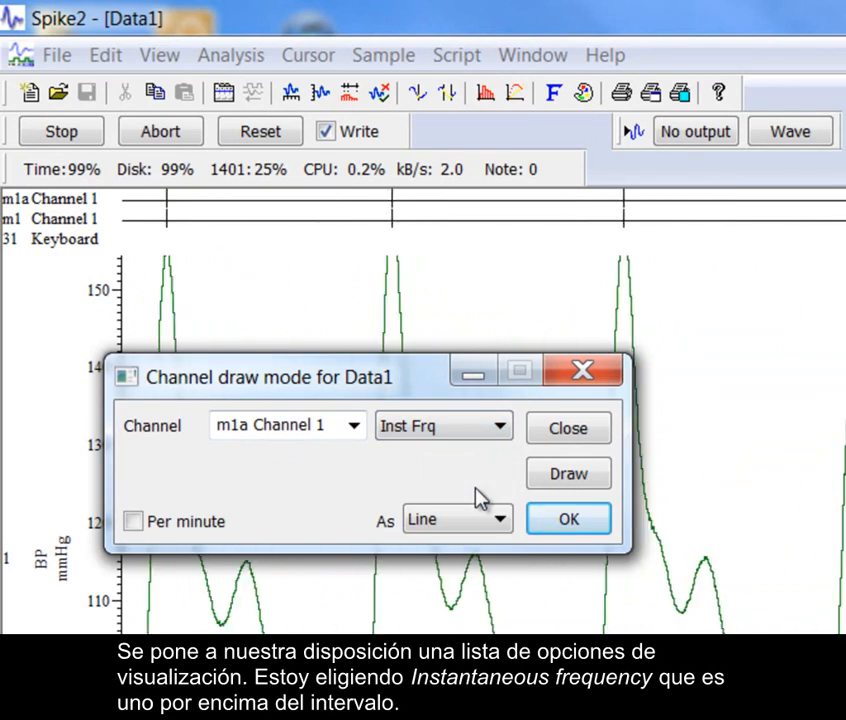
{"action": "left_click", "coordinate": [567, 476]}
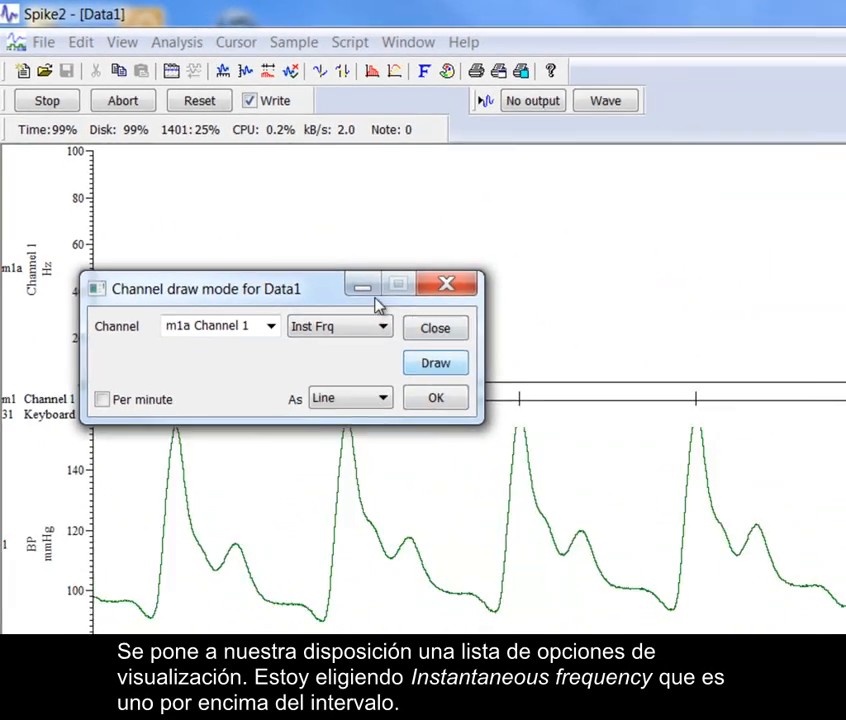
{"action": "left_click_drag", "start_coordinate": [420, 376], "coordinate": [664, 628]}
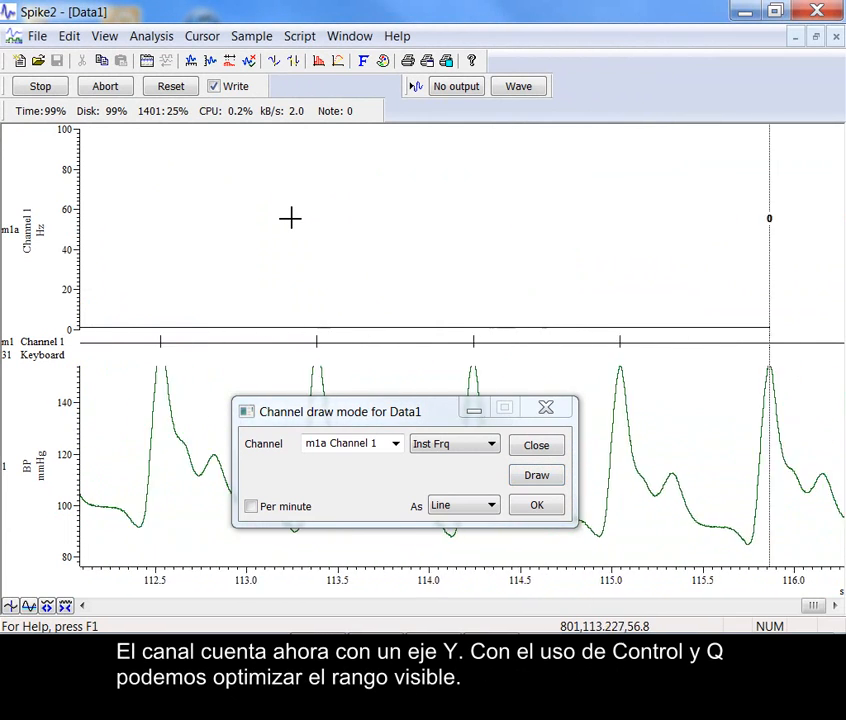
Step: Optimise the vertical ranges of the channels and widen the visible time span to about 17 seconds
{"action": "key", "text": "ctrl+q"}
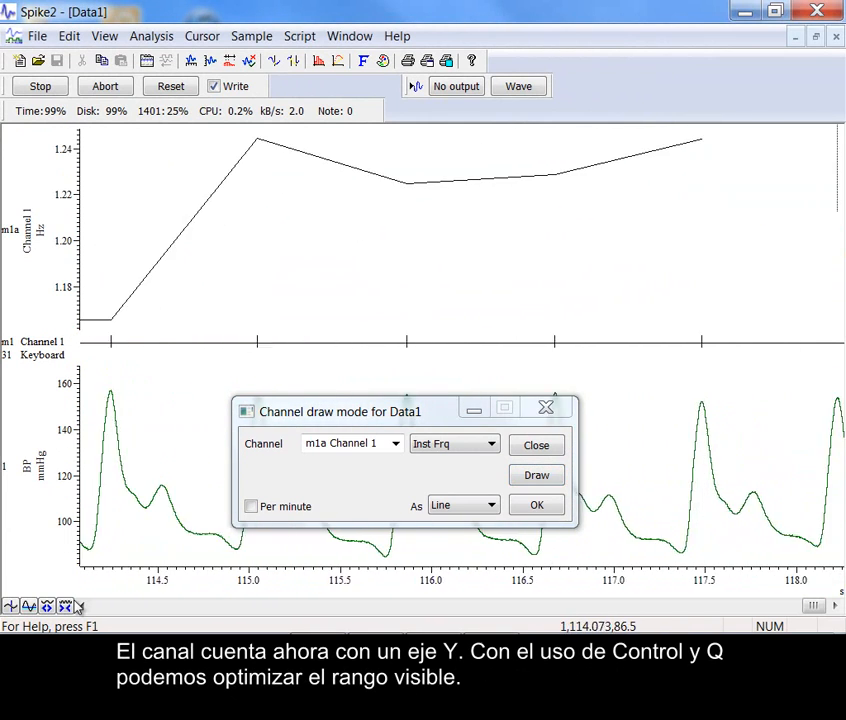
{"action": "left_click", "coordinate": [66, 606]}
{"action": "left_click", "coordinate": [66, 606]}
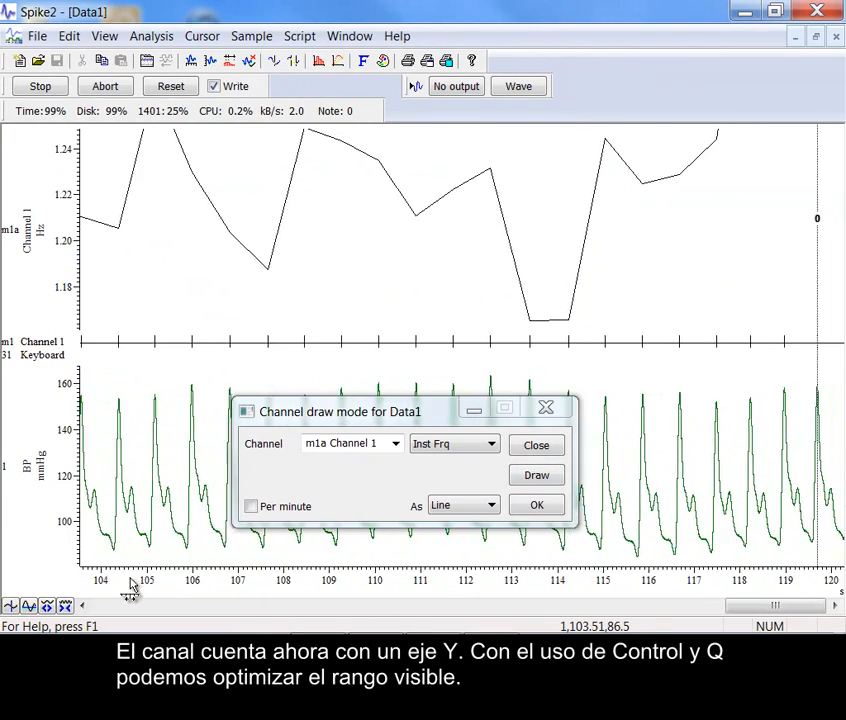
Step: Switch channel m1a's instantaneous frequency from hertz to per minute and redraw it
{"action": "left_click_drag", "start_coordinate": [66, 280], "coordinate": [97, 185]}
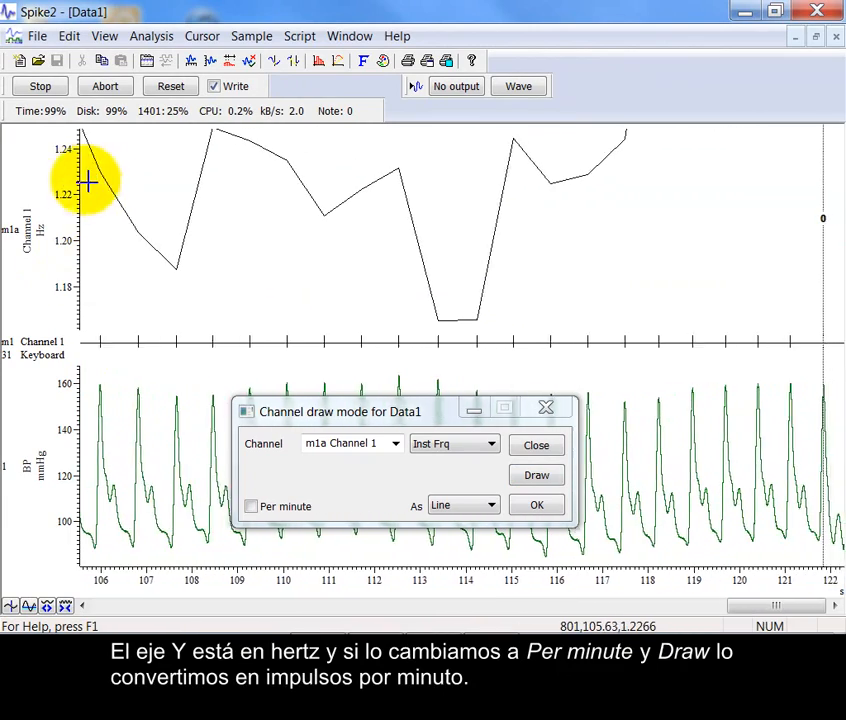
{"action": "left_click", "coordinate": [252, 507]}
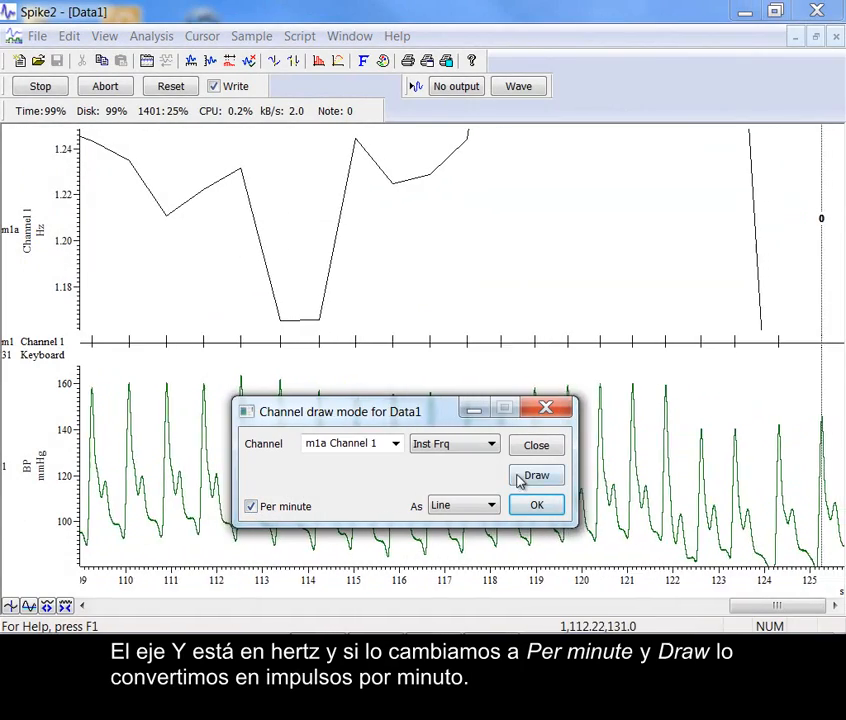
{"action": "left_click", "coordinate": [537, 477]}
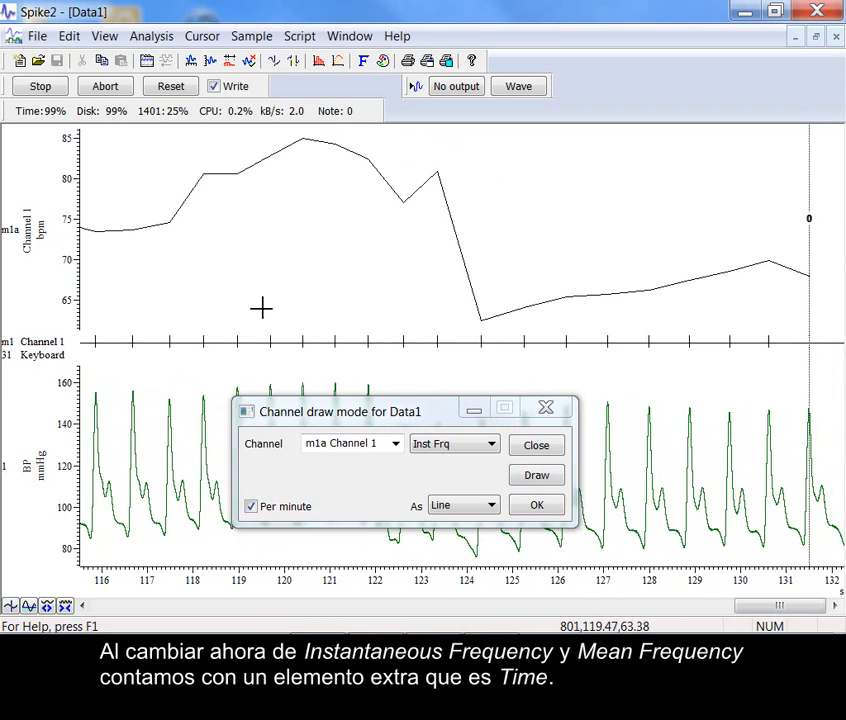
Step: Draw channel m1a as mean frequency over a 5-second time period, expressed per minute
{"action": "left_click", "coordinate": [453, 444]}
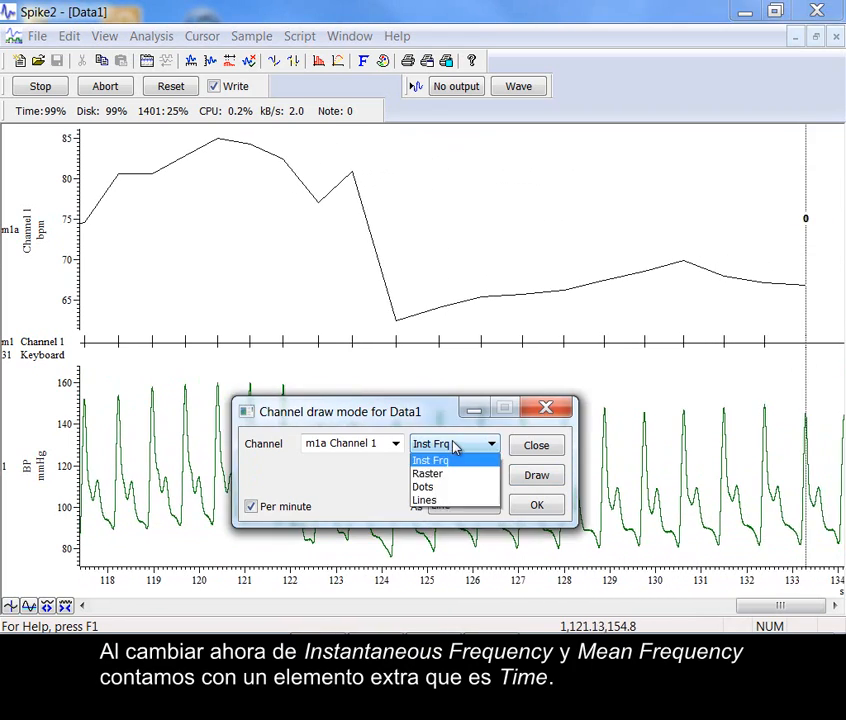
{"action": "left_click", "coordinate": [452, 475]}
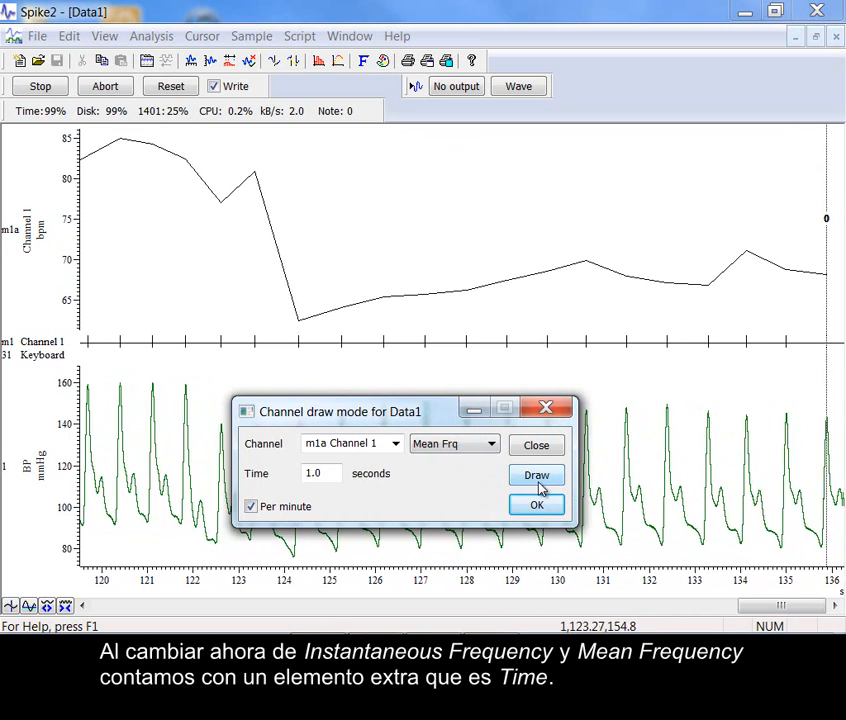
{"action": "left_click", "coordinate": [537, 484]}
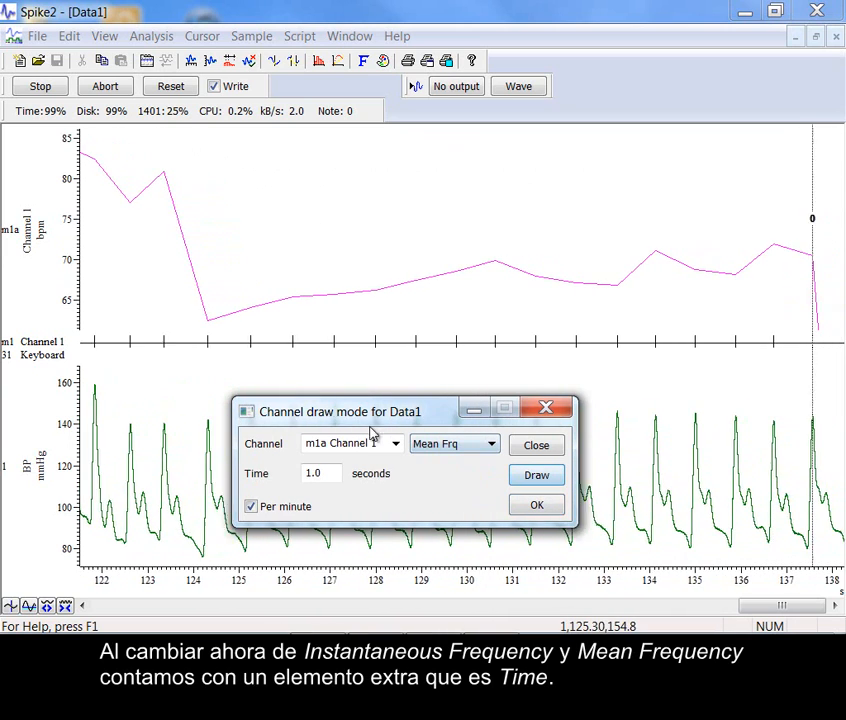
{"action": "left_click_drag", "start_coordinate": [338, 474], "coordinate": [289, 478]}
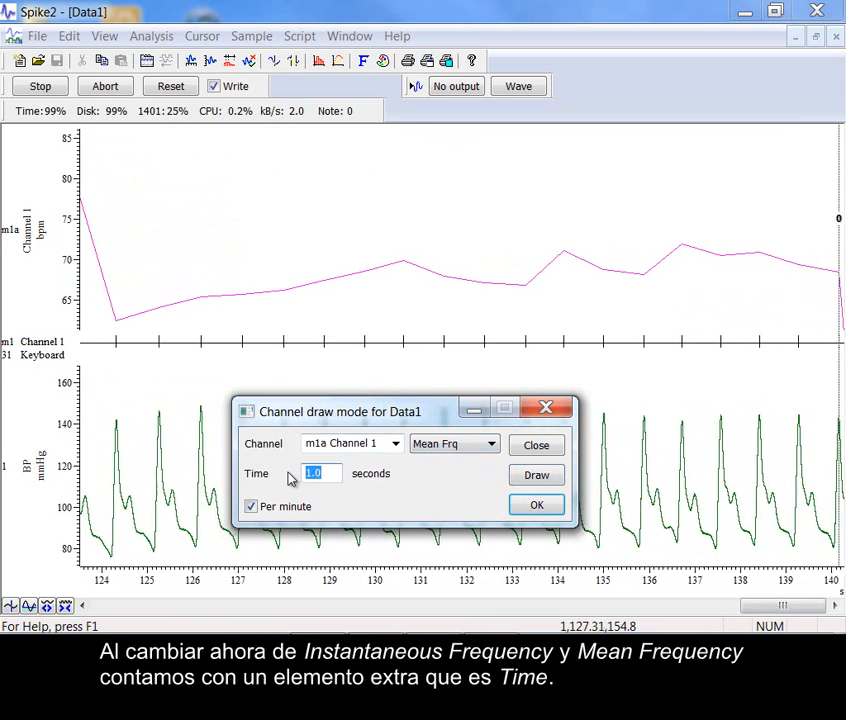
{"action": "type", "text": "5"}
{"action": "left_click", "coordinate": [544, 477]}
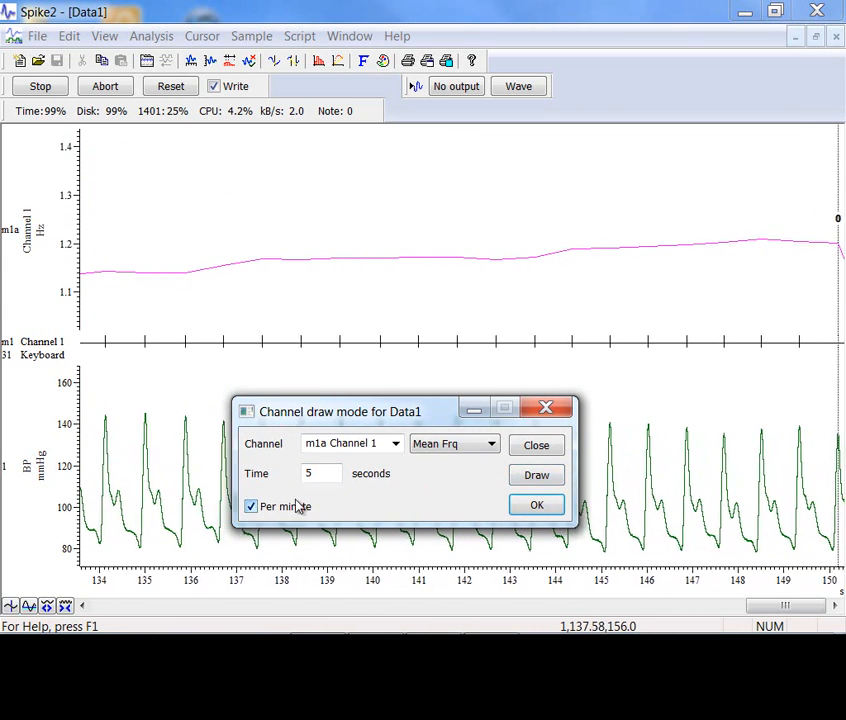
{"action": "left_click", "coordinate": [538, 506]}
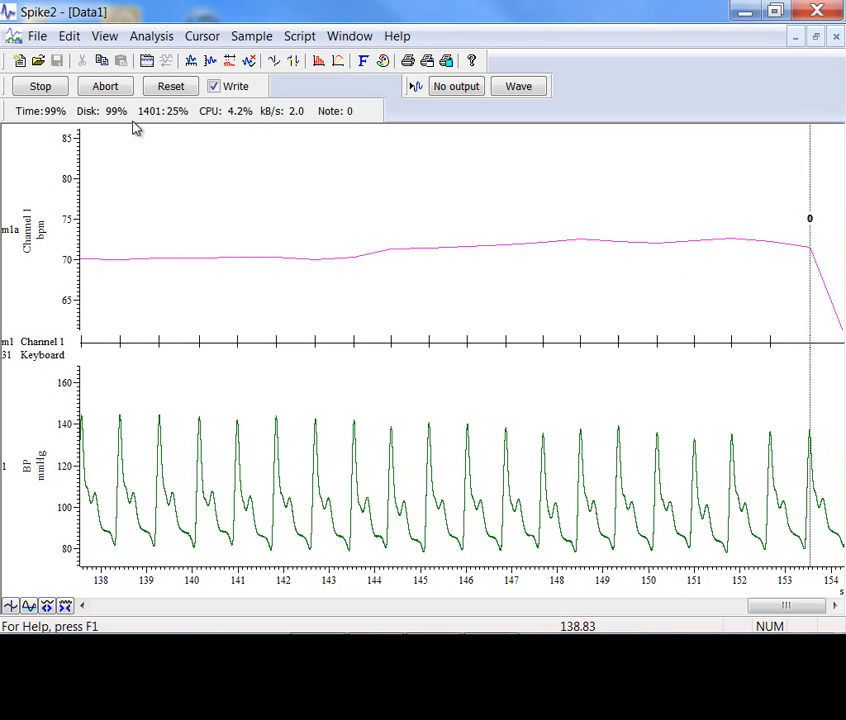
Step: Stop sampling and close the Data1 recording without saving it
{"action": "left_click", "coordinate": [50, 92]}
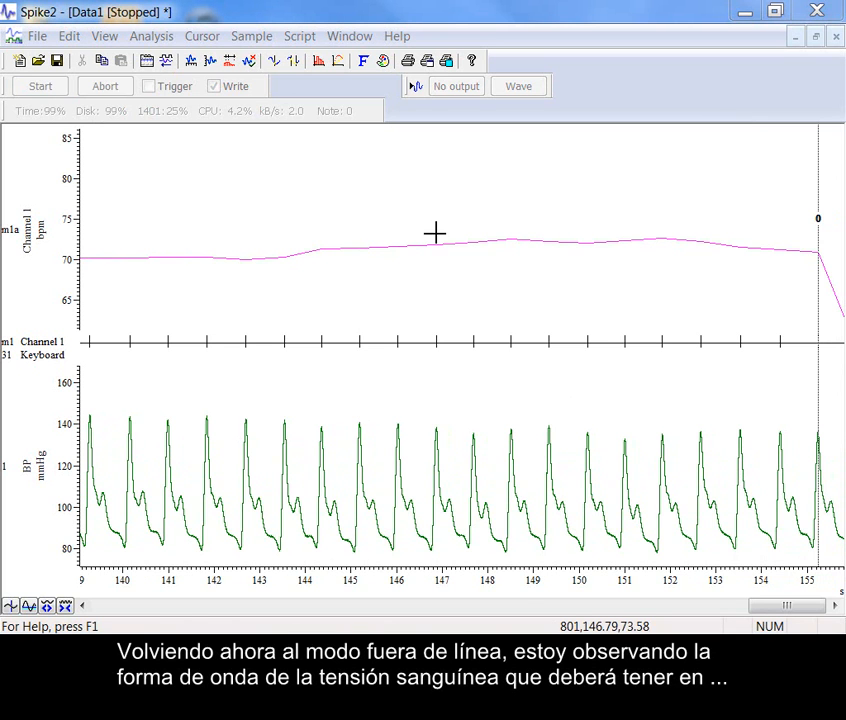
{"action": "left_click", "coordinate": [836, 38]}
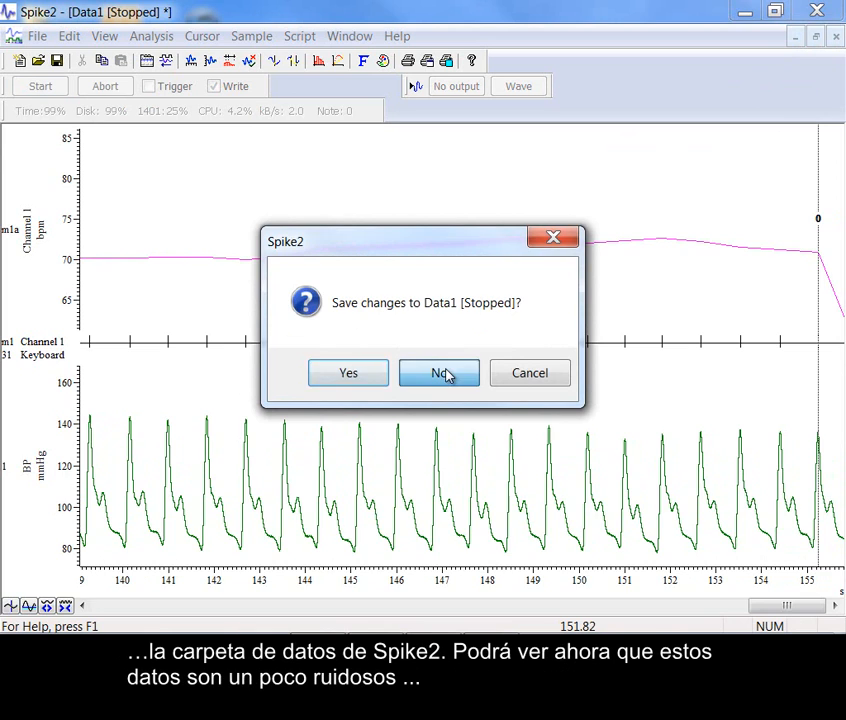
{"action": "left_click", "coordinate": [440, 373]}
Step: Open the Blood Pressure Waveform data file and enlarge its AP WAVE trace around 57.1 to 57.5 s to inspect the noise
{"action": "left_click", "coordinate": [33, 35]}
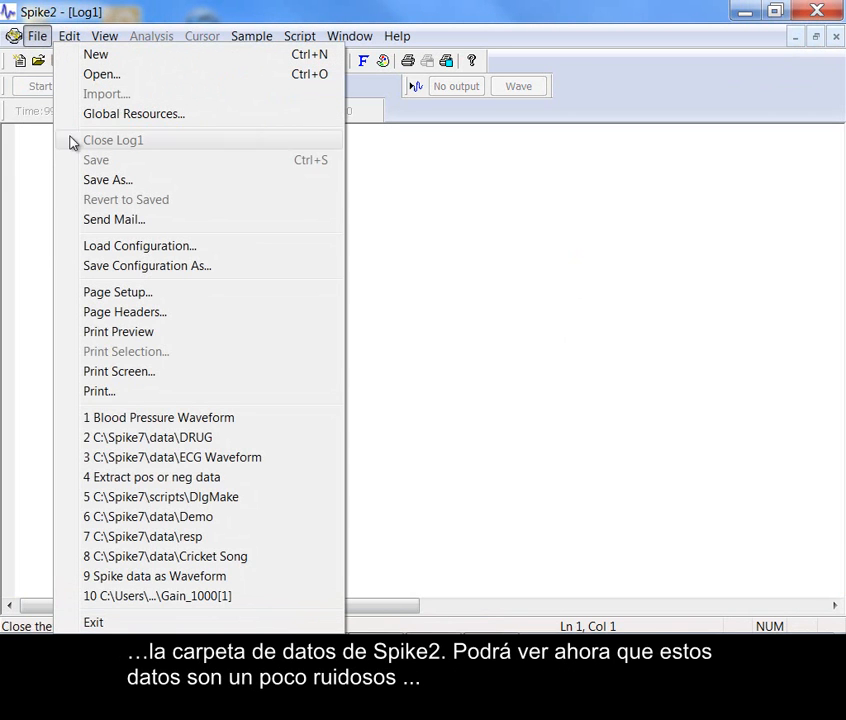
{"action": "left_click", "coordinate": [94, 418]}
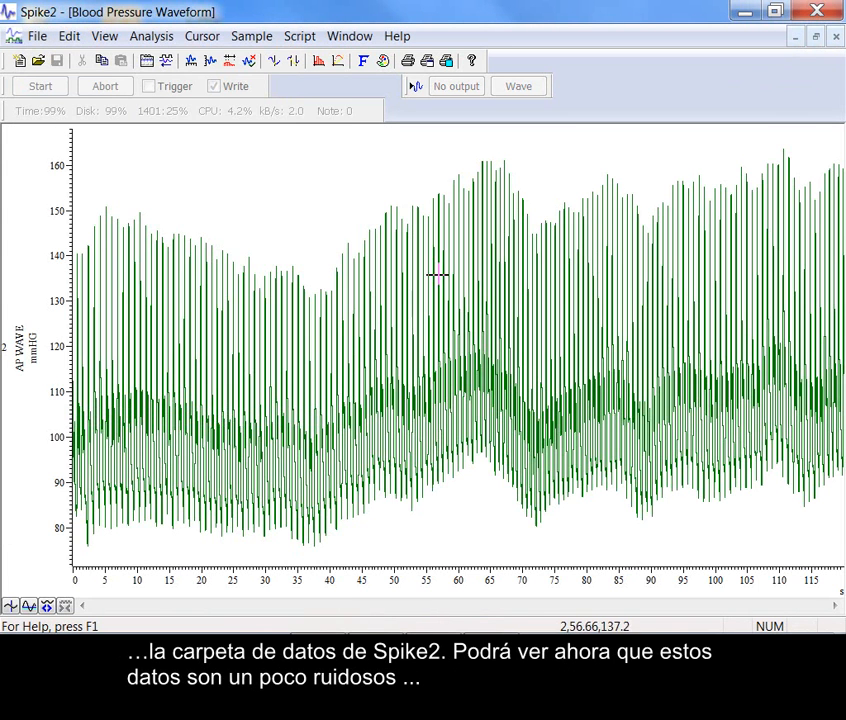
{"action": "left_click_drag", "start_coordinate": [393, 183], "coordinate": [495, 490]}
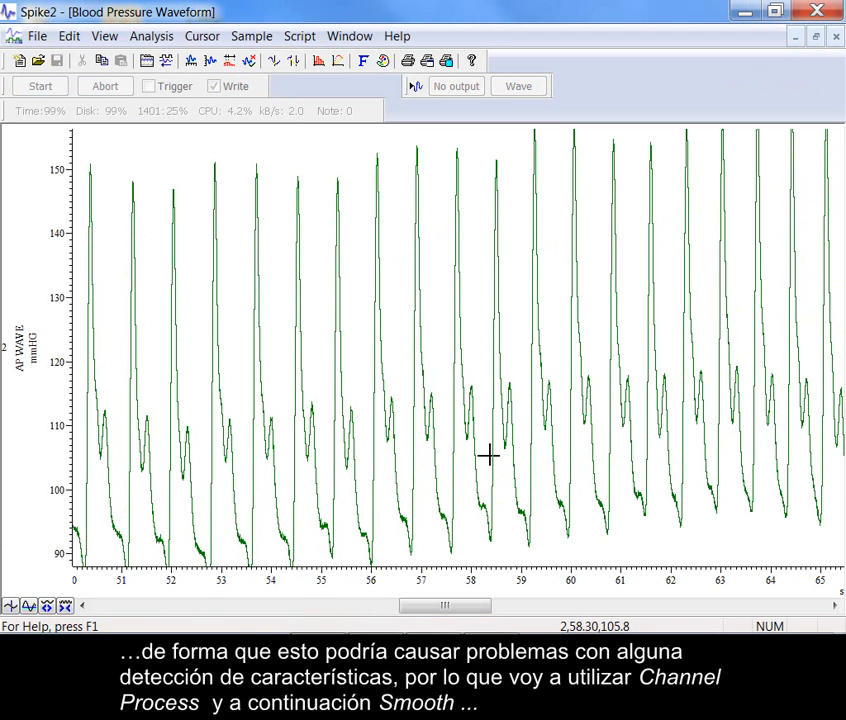
{"action": "left_click_drag", "start_coordinate": [395, 334], "coordinate": [497, 337]}
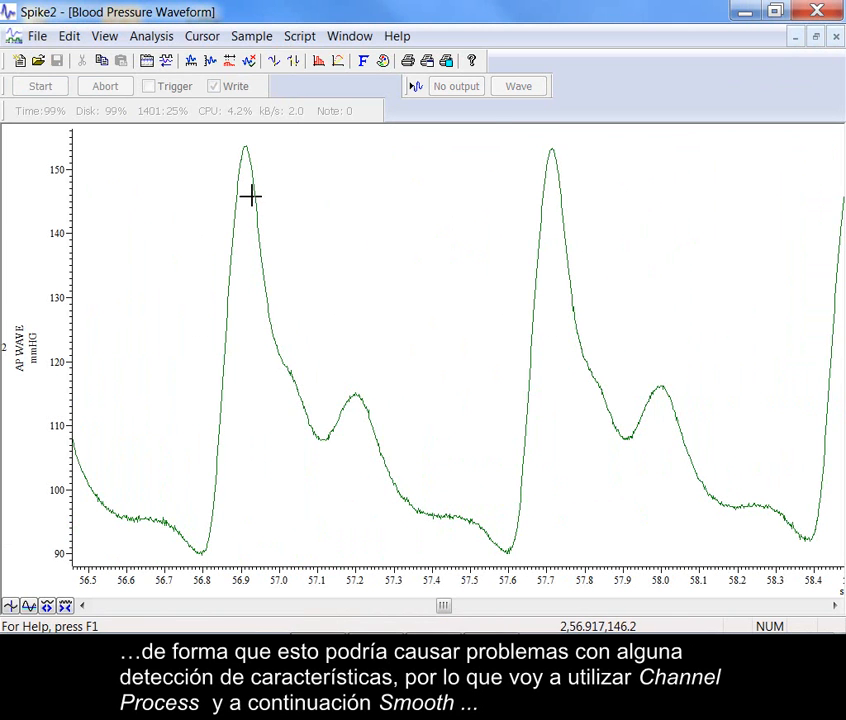
{"action": "left_click_drag", "start_coordinate": [317, 358], "coordinate": [472, 553]}
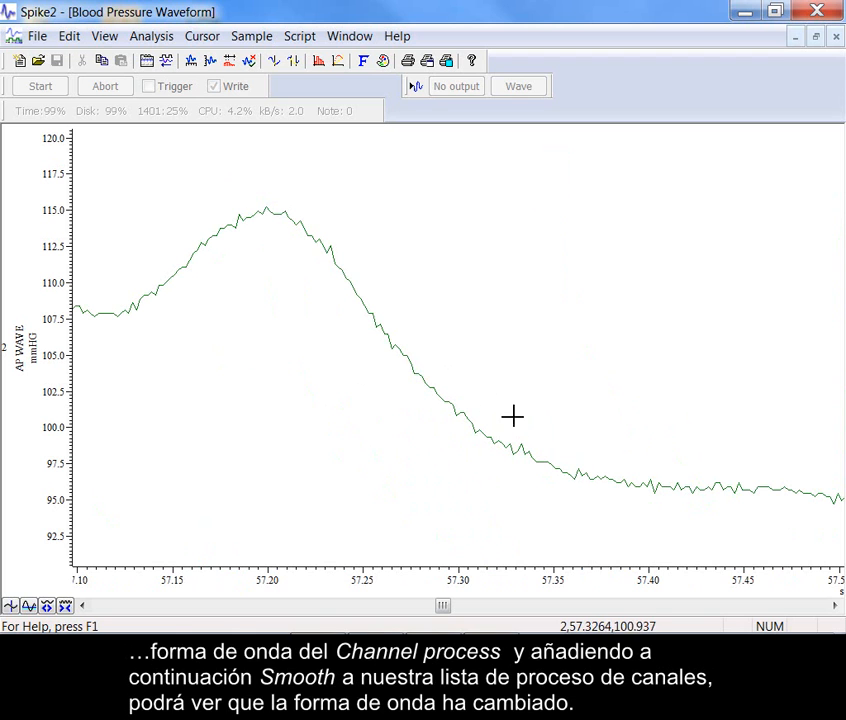
Step: Try a Smooth channel process on the AP WAVE channel, and clear the process list again
{"action": "right_click", "coordinate": [478, 405]}
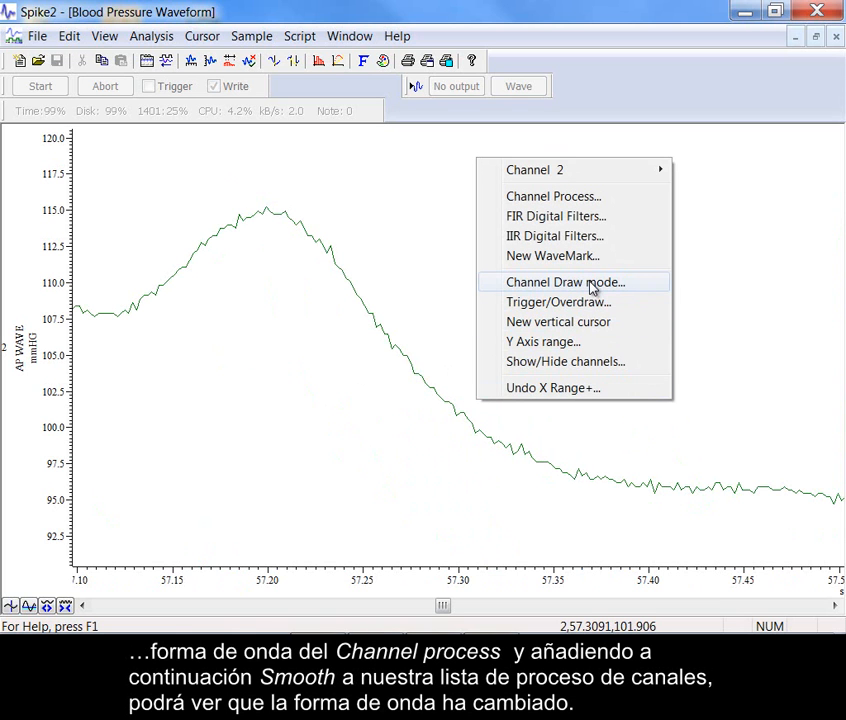
{"action": "left_click", "coordinate": [591, 197]}
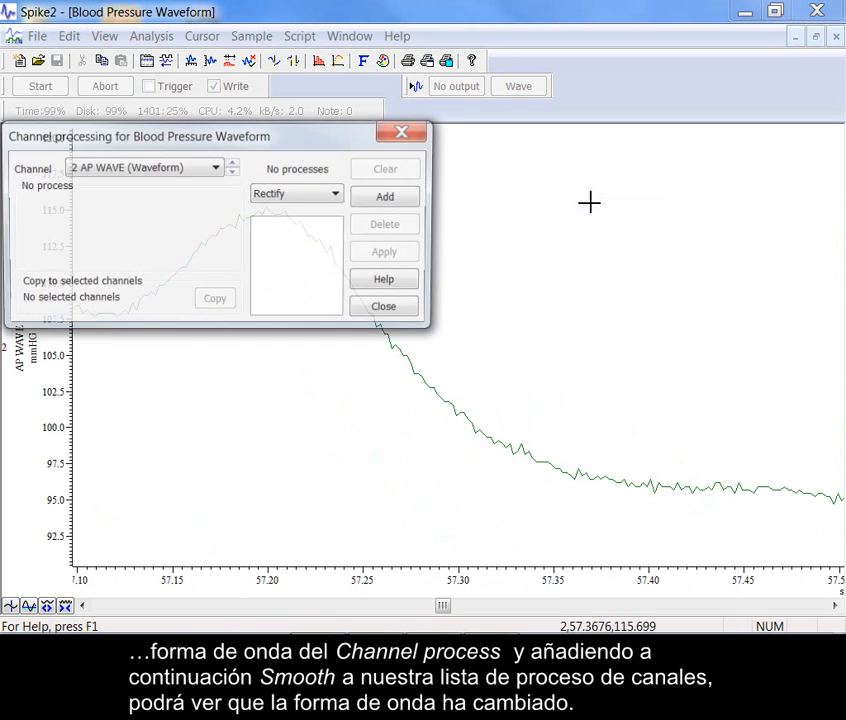
{"action": "left_click_drag", "start_coordinate": [342, 142], "coordinate": [680, 42]}
{"action": "left_click", "coordinate": [656, 99]}
{"action": "left_click", "coordinate": [652, 123]}
{"action": "left_click", "coordinate": [733, 100]}
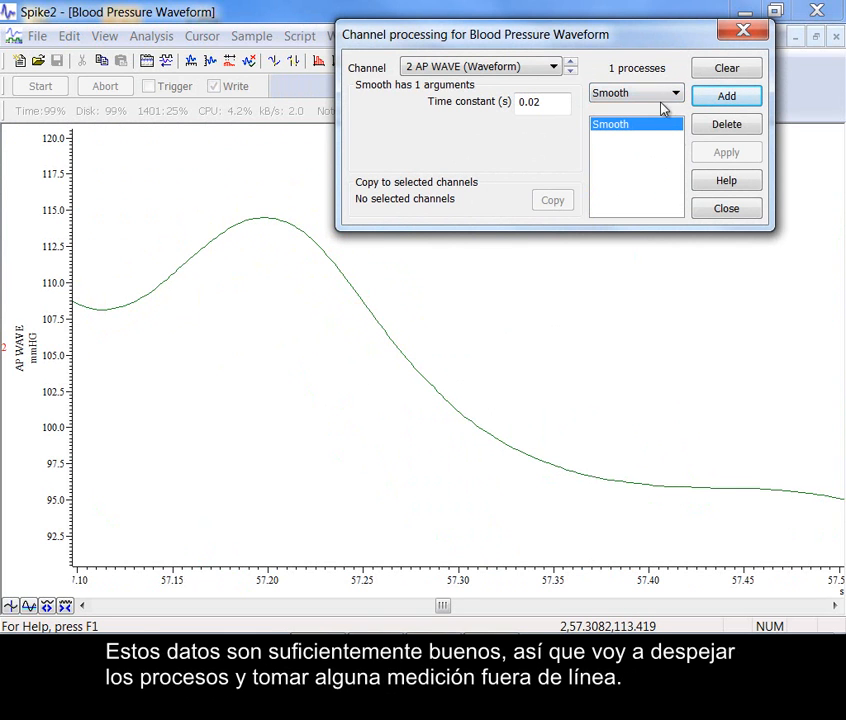
{"action": "left_click", "coordinate": [709, 78]}
Step: Widen the visible time range to about 3.5 seconds, optimise AP WAVE's vertical range, and close the channel processing dialog
{"action": "left_click_drag", "start_coordinate": [650, 588], "coordinate": [487, 591]}
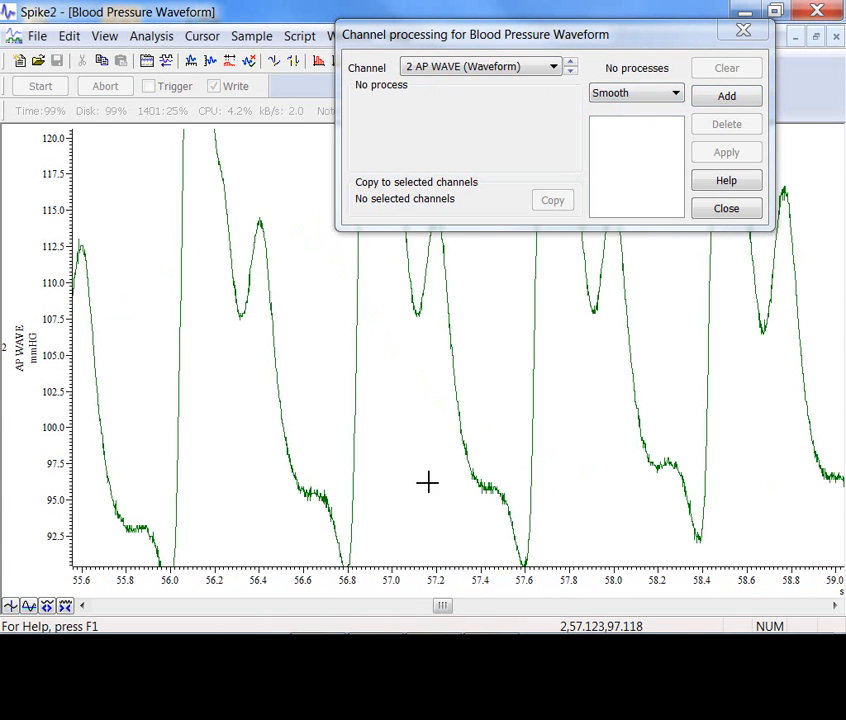
{"action": "double_click", "coordinate": [48, 165]}
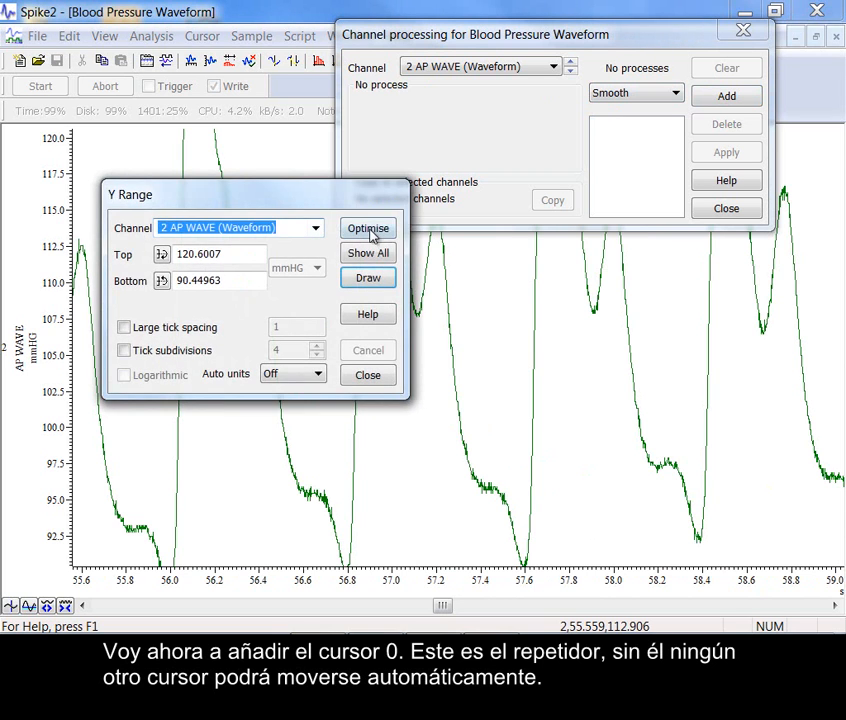
{"action": "left_click", "coordinate": [382, 228]}
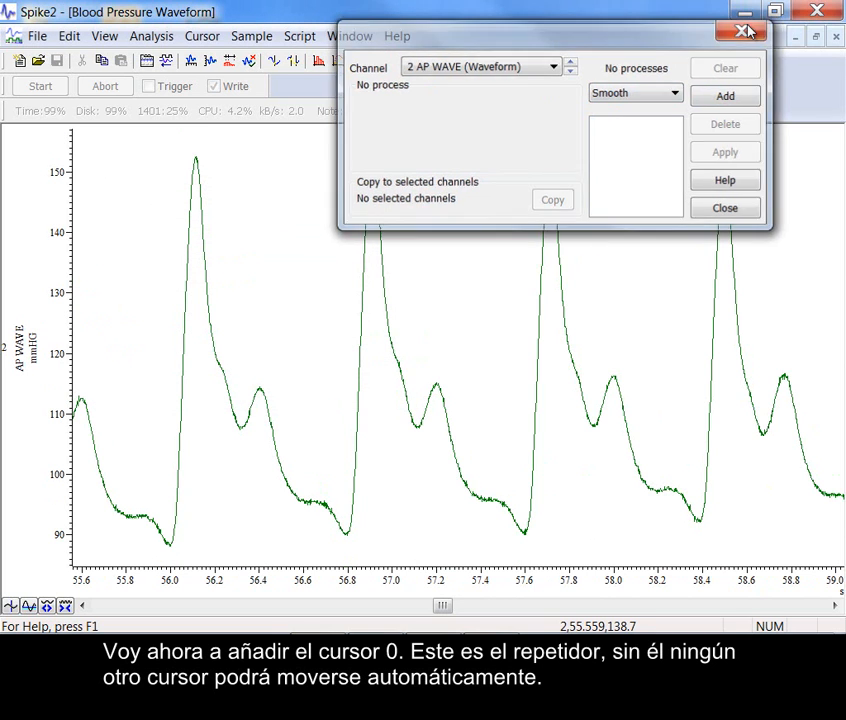
{"action": "left_click", "coordinate": [745, 31]}
Step: Add cursor 0 with a Peak find search on AP WAVE at amplitude 25, and step it forward two peaks to test it
{"action": "key", "text": "ctrl+0"}
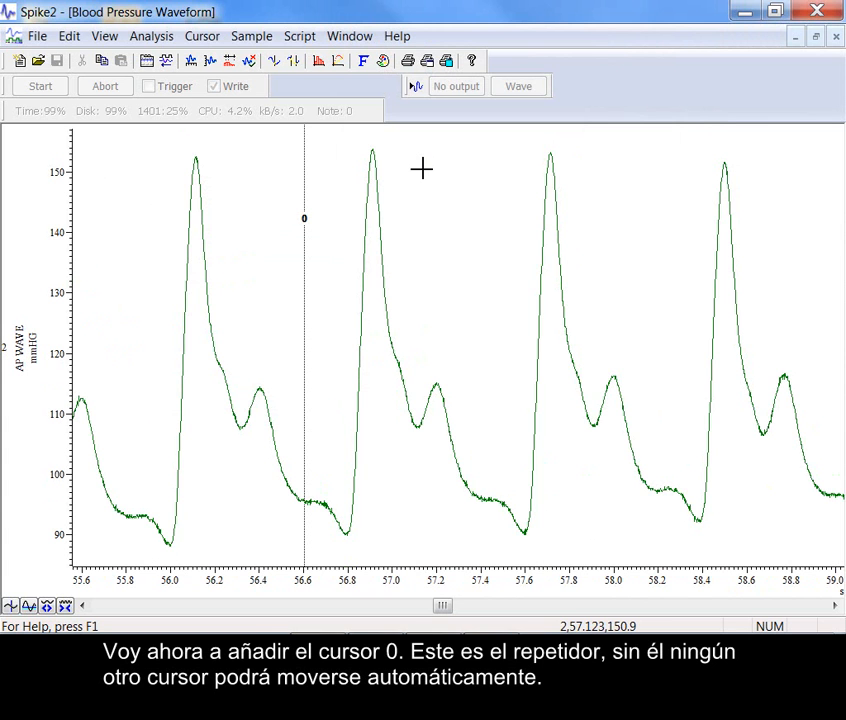
{"action": "right_click", "coordinate": [316, 212]}
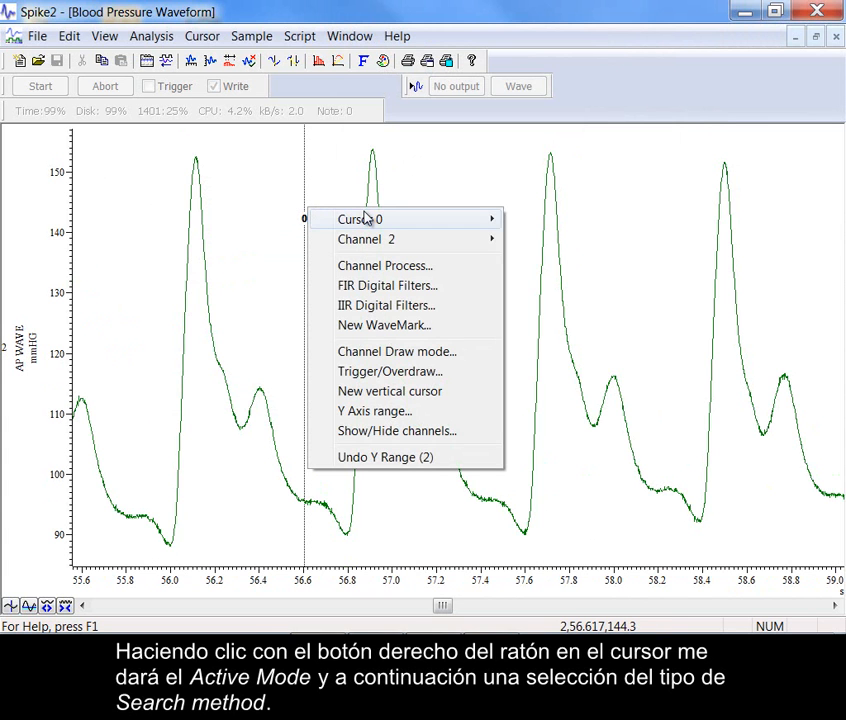
{"action": "mouse_move", "coordinate": [368, 218]}
{"action": "left_click", "coordinate": [545, 218]}
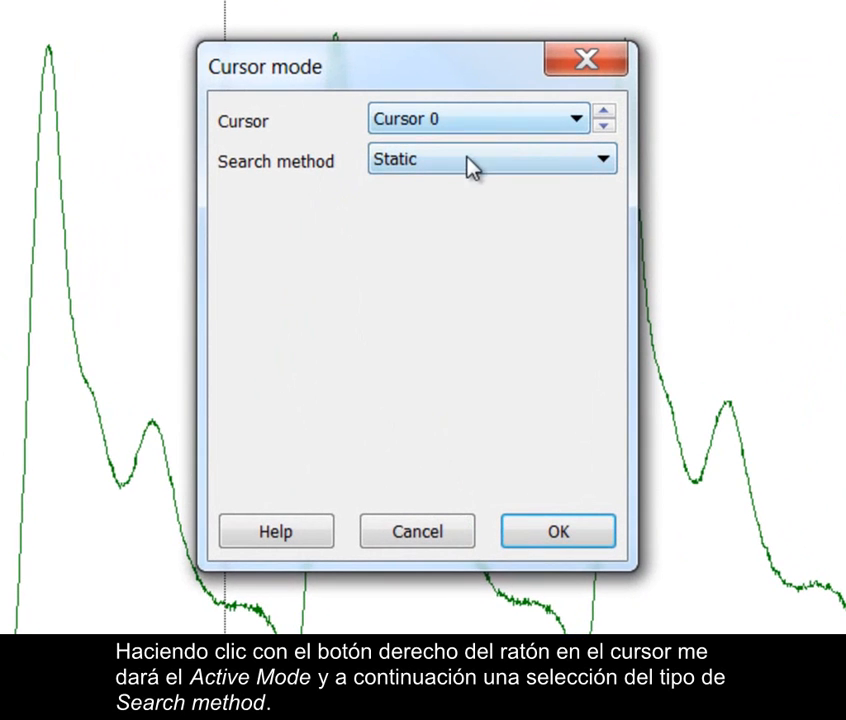
{"action": "left_click", "coordinate": [460, 175]}
{"action": "left_click", "coordinate": [461, 218]}
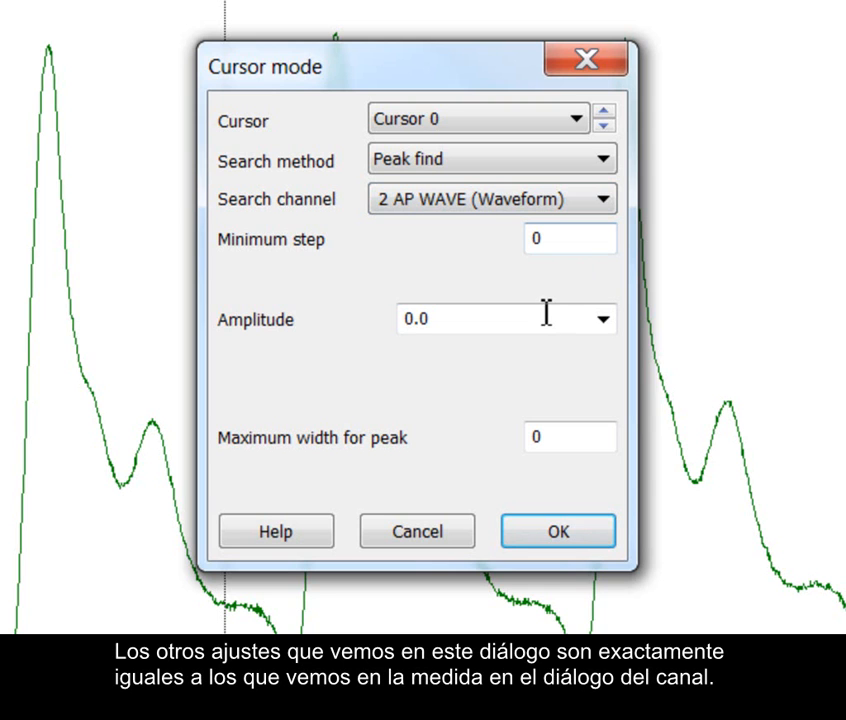
{"action": "left_click", "coordinate": [463, 319]}
{"action": "type", "text": "25"}
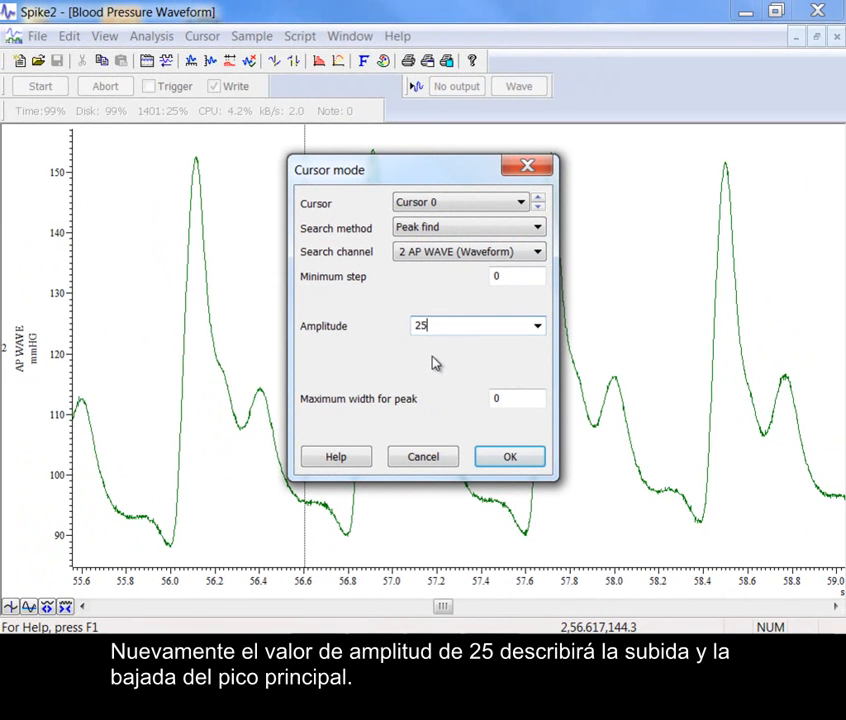
{"action": "left_click", "coordinate": [510, 456]}
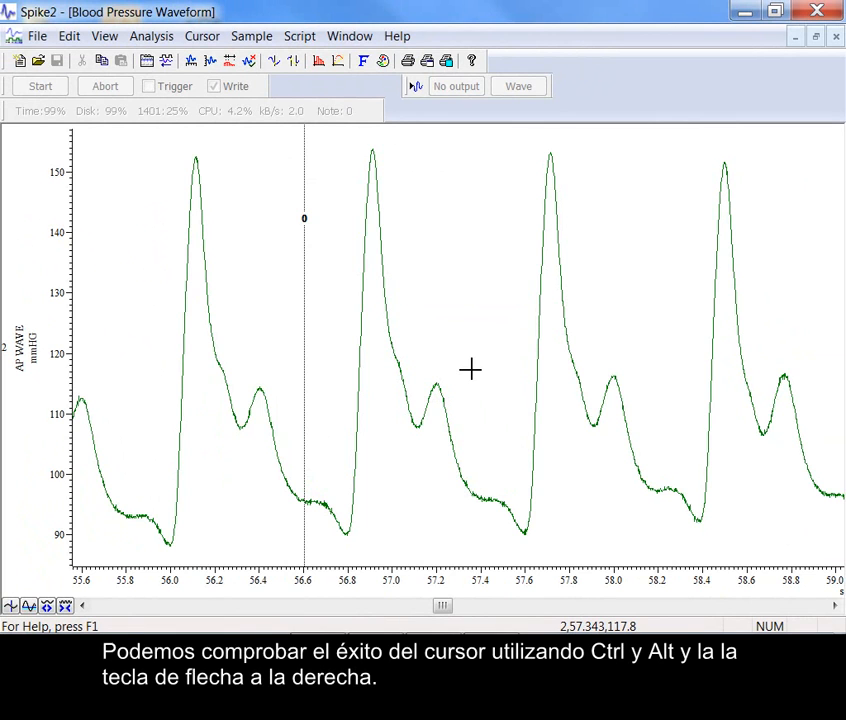
{"action": "key", "text": "ctrl+alt+Right"}
{"action": "key", "text": "ctrl+alt+Right"}
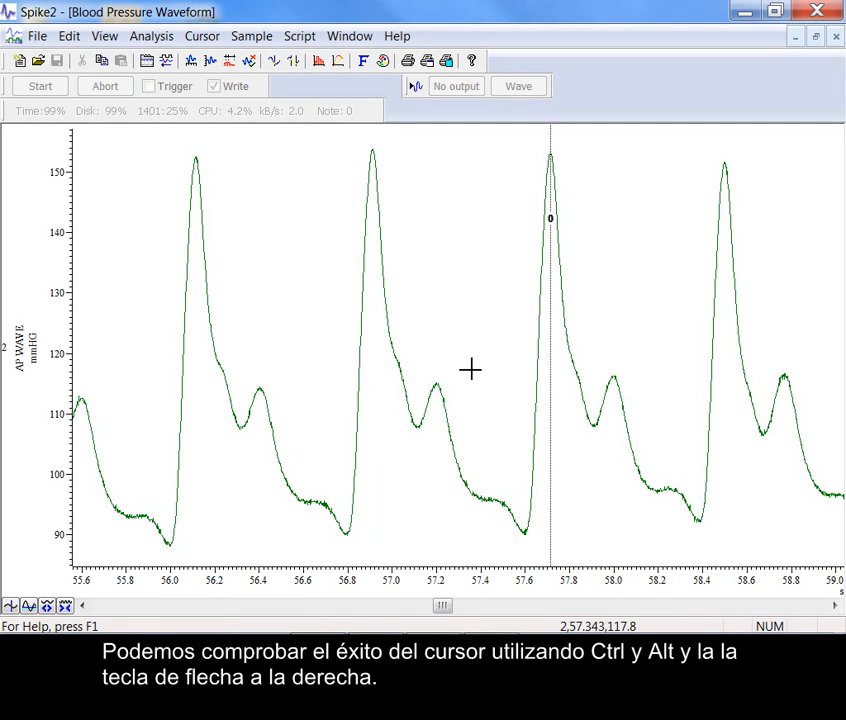
Step: Add cursor 1 with a Peak find search on AP WAVE from Cursor(0) to Cursor(0)+10 at amplitude 25
{"action": "key", "text": "ctrl+1"}
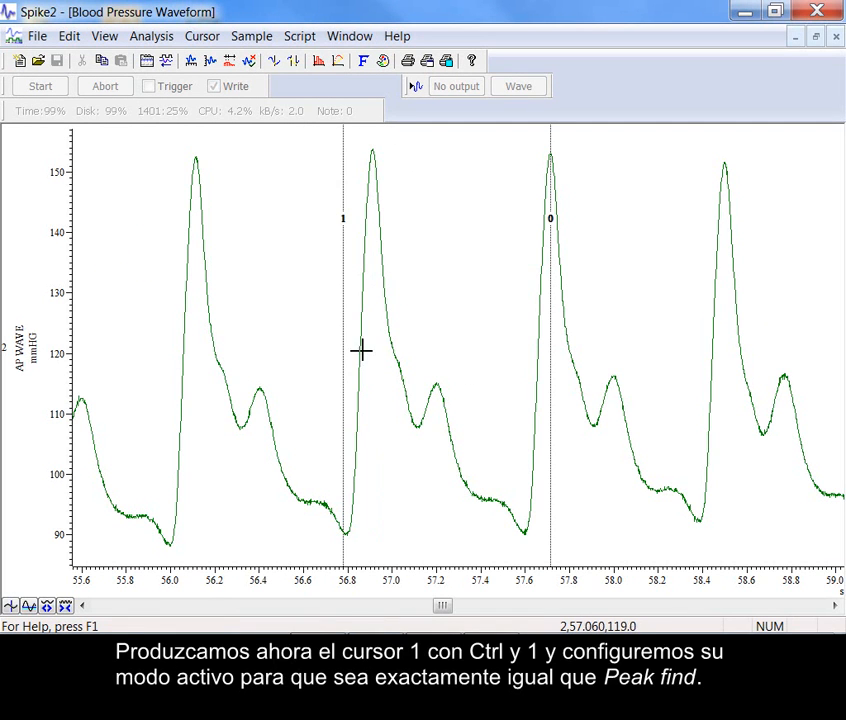
{"action": "right_click", "coordinate": [342, 303]}
{"action": "mouse_move", "coordinate": [497, 312]}
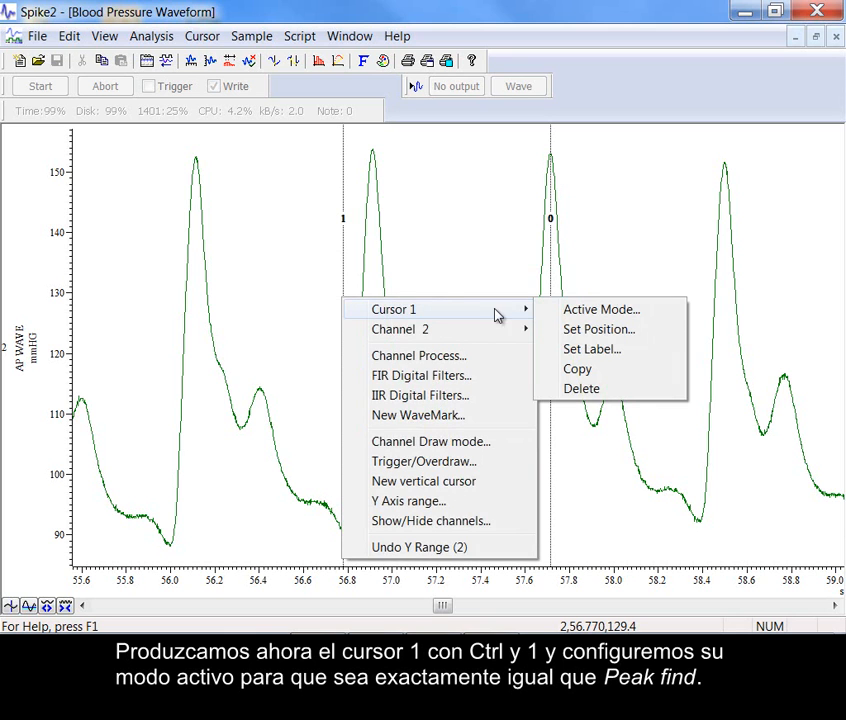
{"action": "left_click", "coordinate": [566, 313]}
{"action": "left_click", "coordinate": [455, 230]}
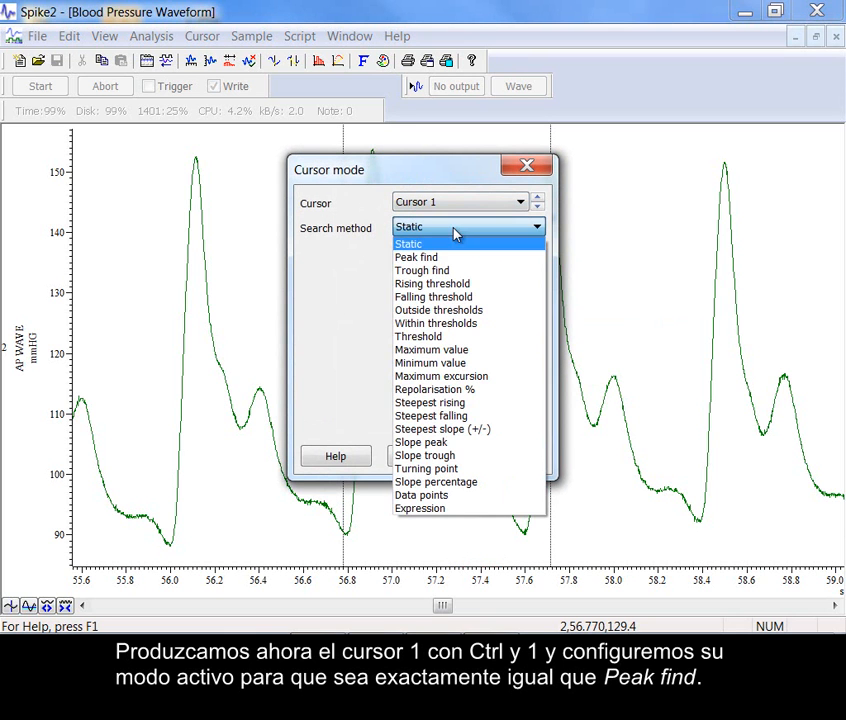
{"action": "left_click", "coordinate": [446, 257]}
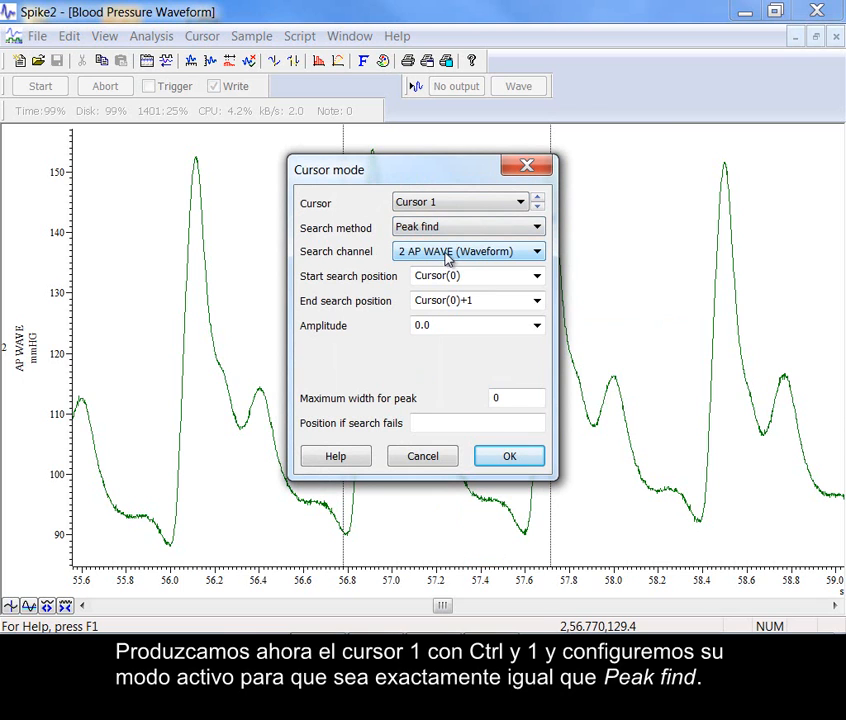
{"action": "left_click", "coordinate": [488, 302]}
{"action": "left_click", "coordinate": [490, 302]}
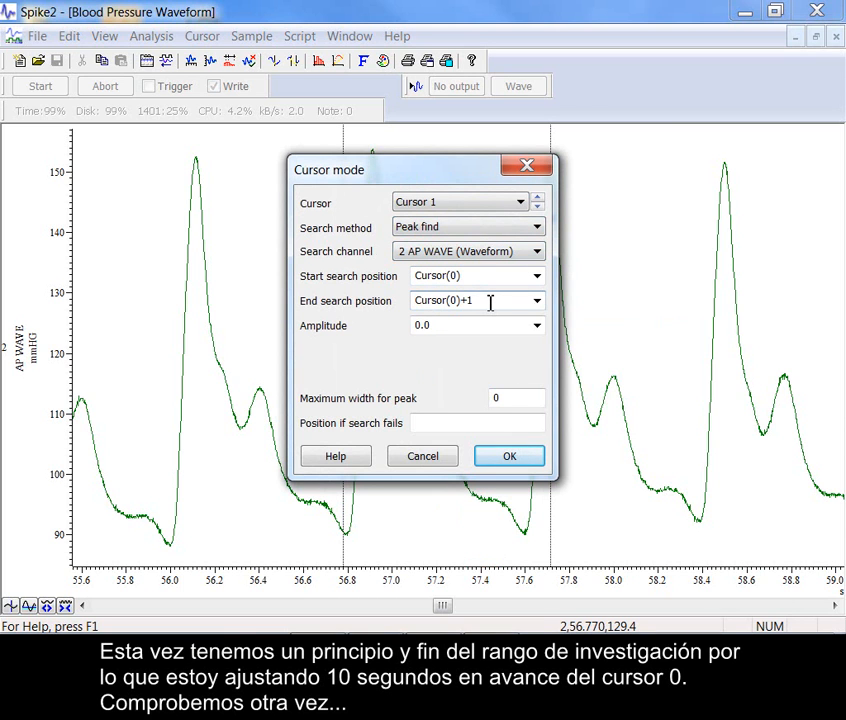
{"action": "left_click", "coordinate": [467, 327]}
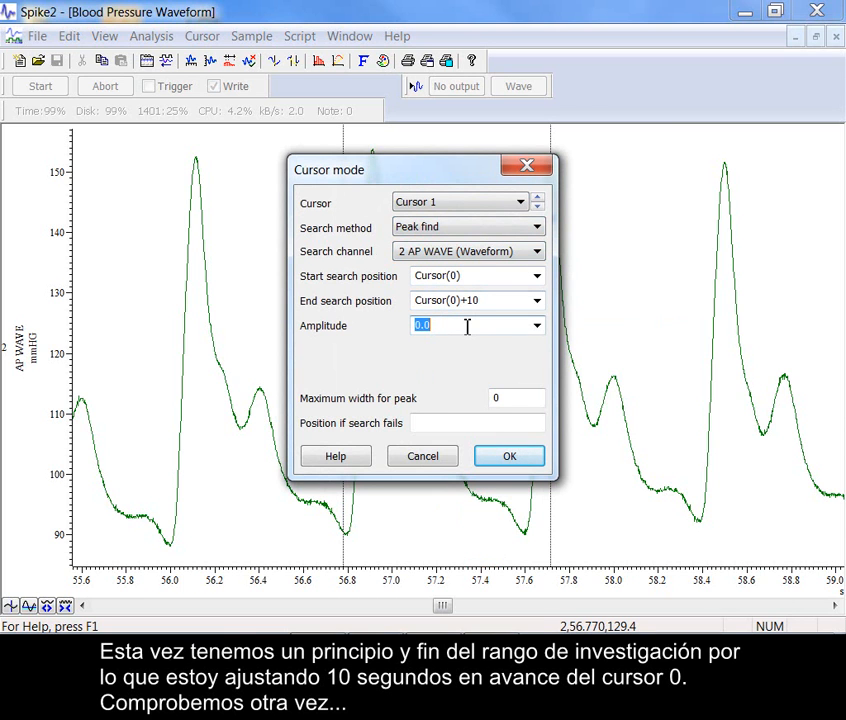
{"action": "left_click", "coordinate": [506, 459]}
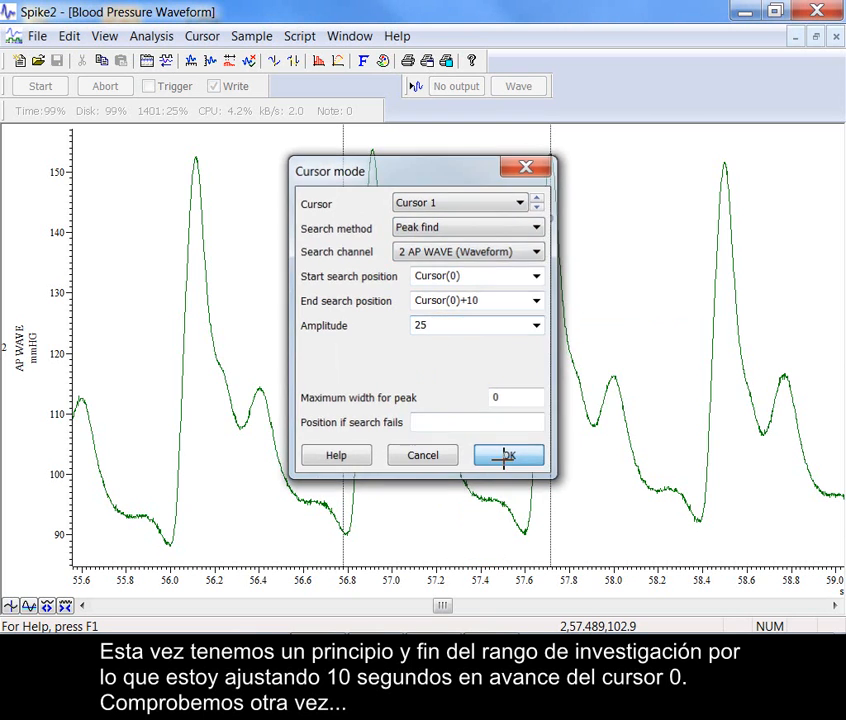
Step: Step cursor 0 forward four peaks to check that cursor 1 follows it along the waveform
{"action": "key", "text": "ctrl+shift+Right"}
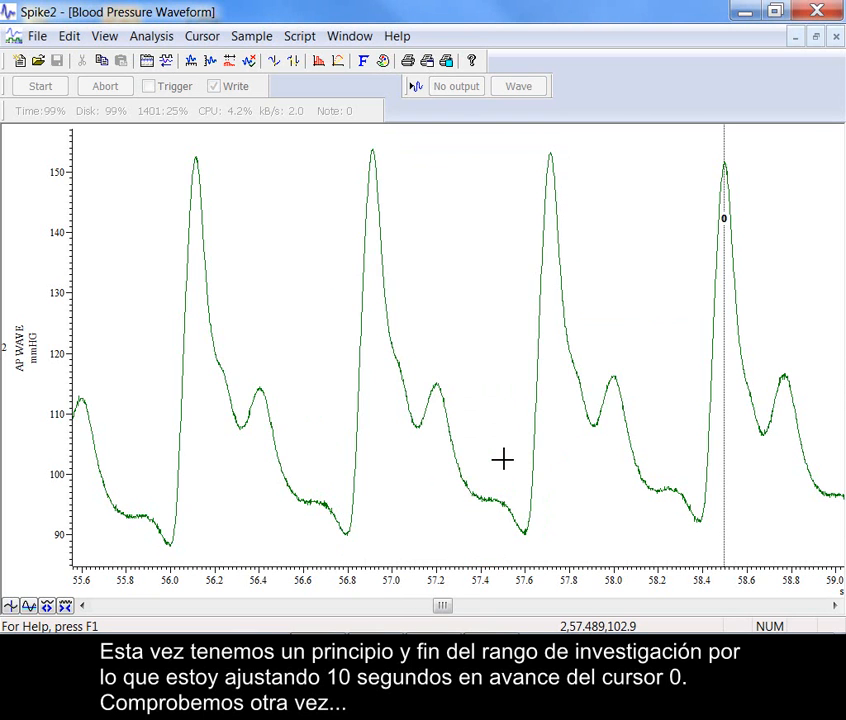
{"action": "key", "text": "ctrl+shift+Right"}
{"action": "key", "text": "ctrl+shift+Right"}
{"action": "key", "text": "ctrl+shift+Right"}
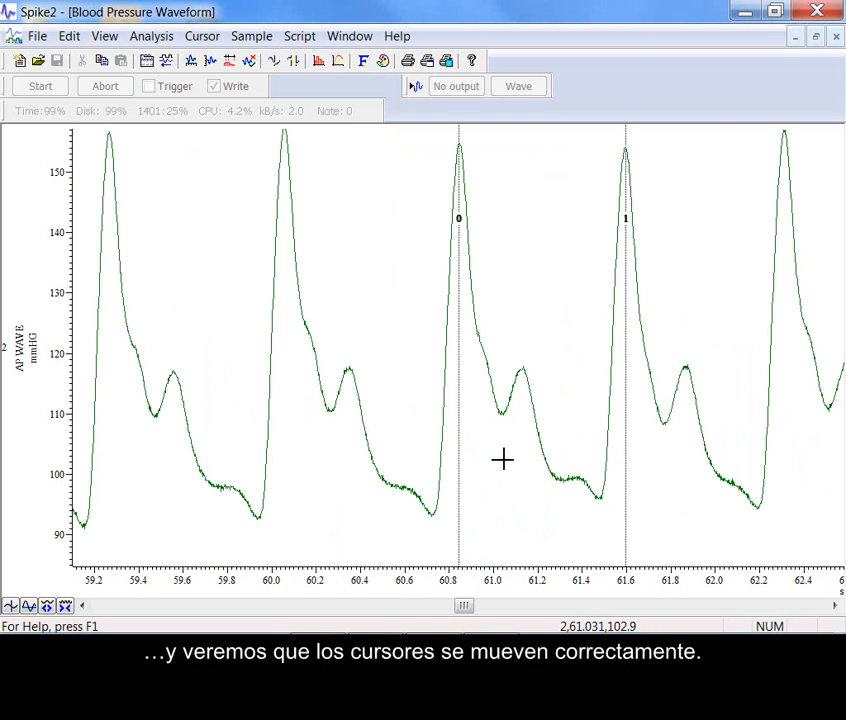
Step: Add vertical cursor 2 to the waveform view and set its active search method to Minimum value
{"action": "key", "text": "ctrl+2"}
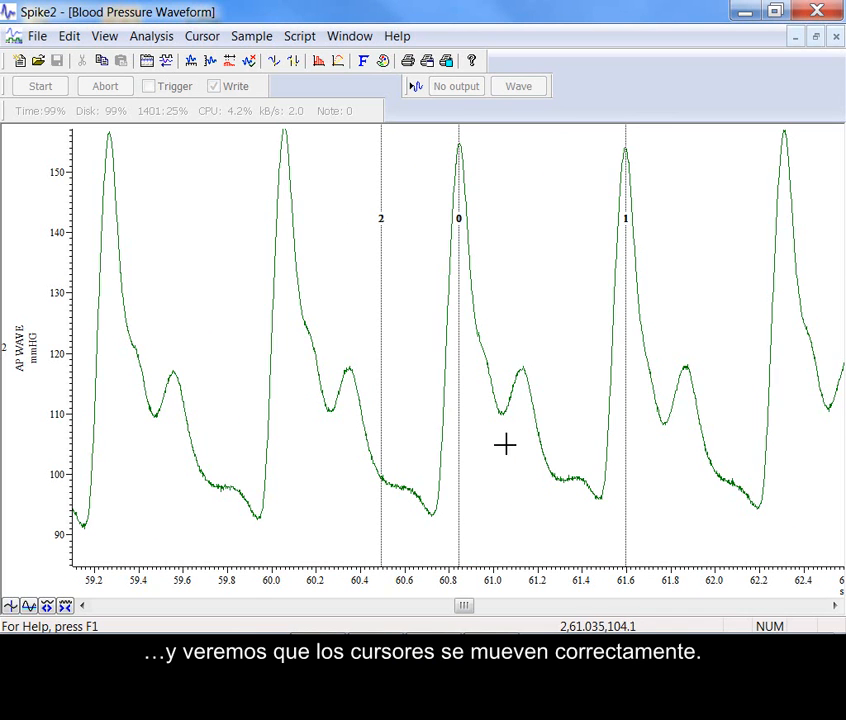
{"action": "right_click", "coordinate": [380, 308]}
{"action": "mouse_move", "coordinate": [427, 321]}
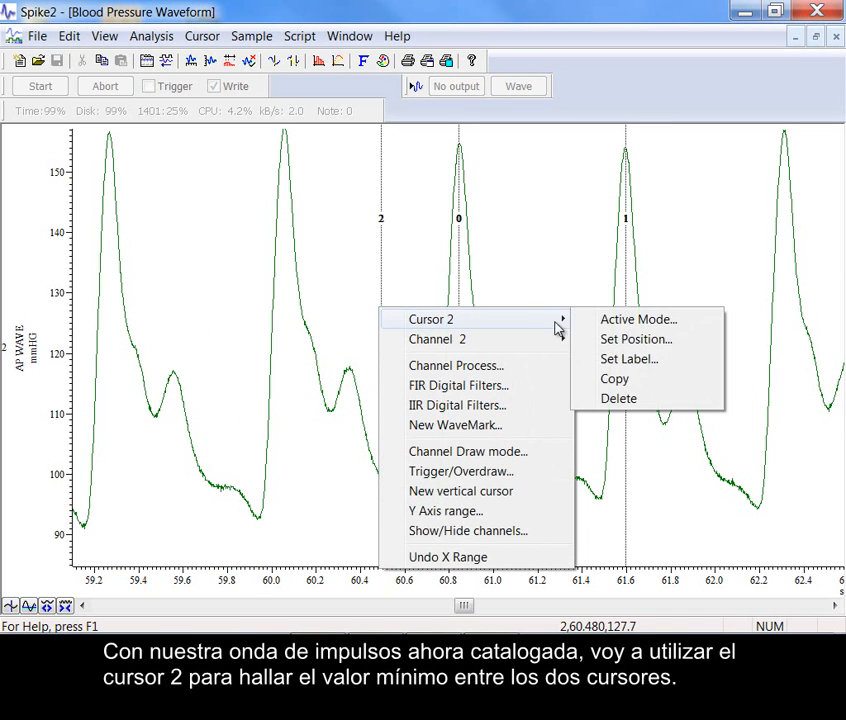
{"action": "left_click", "coordinate": [600, 323]}
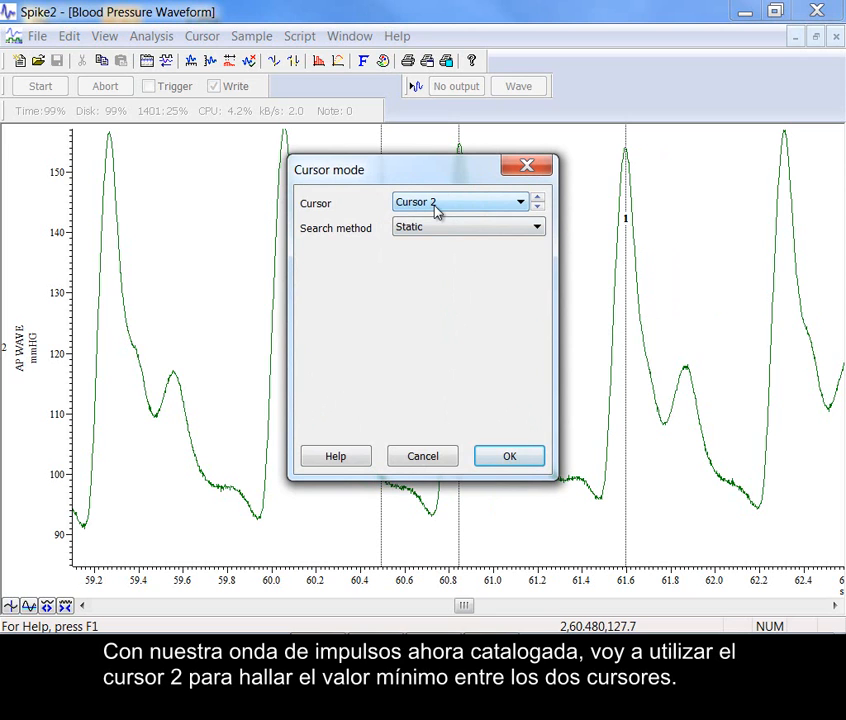
{"action": "left_click", "coordinate": [435, 228]}
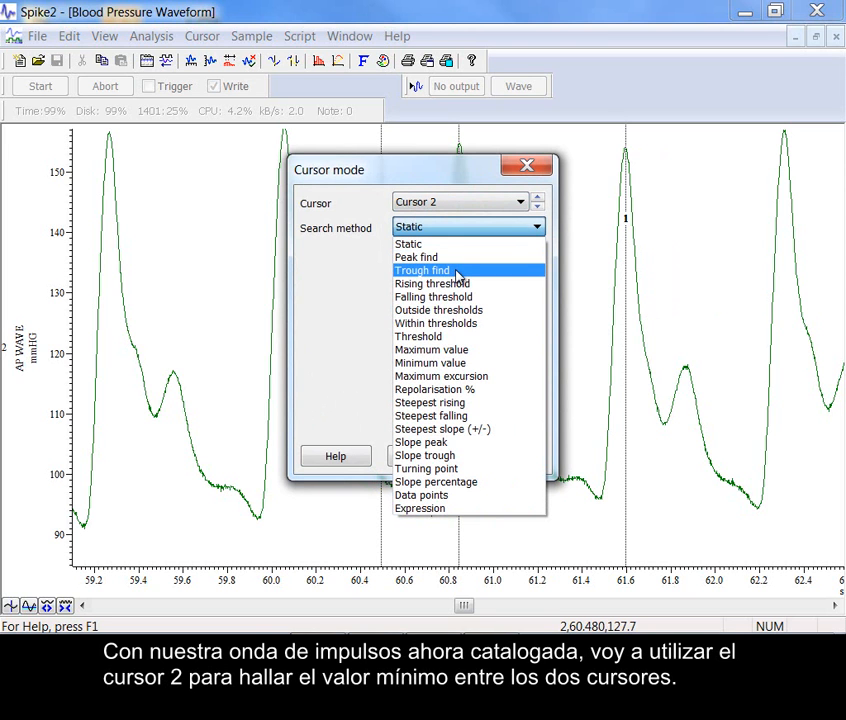
{"action": "left_click", "coordinate": [475, 366]}
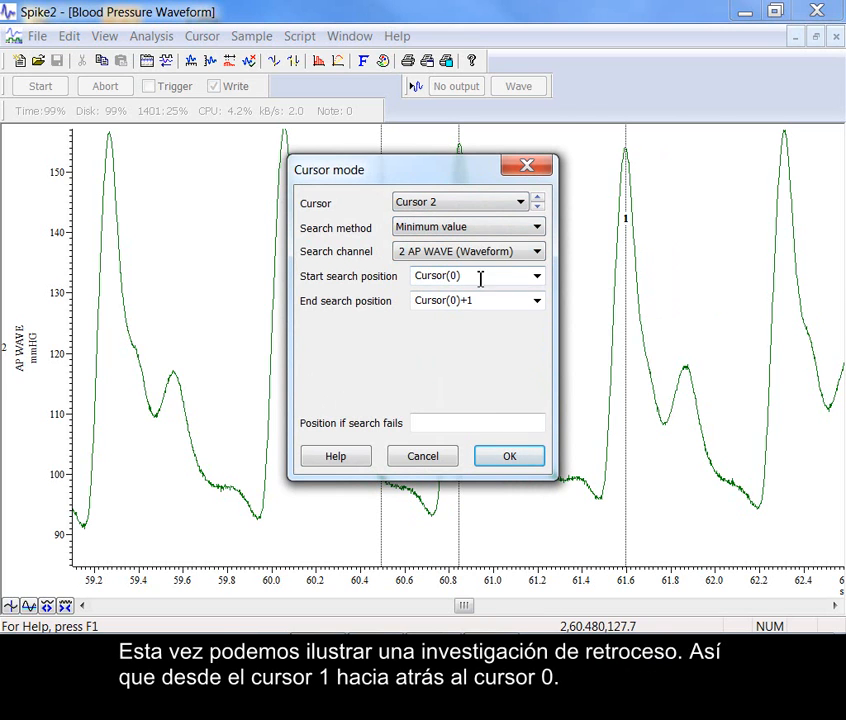
Step: Make cursor 2 search backwards from Cursor(1) to Cursor(0), and nudge cursor 0 to trigger the search
{"action": "left_click", "coordinate": [537, 280]}
{"action": "left_click", "coordinate": [517, 306]}
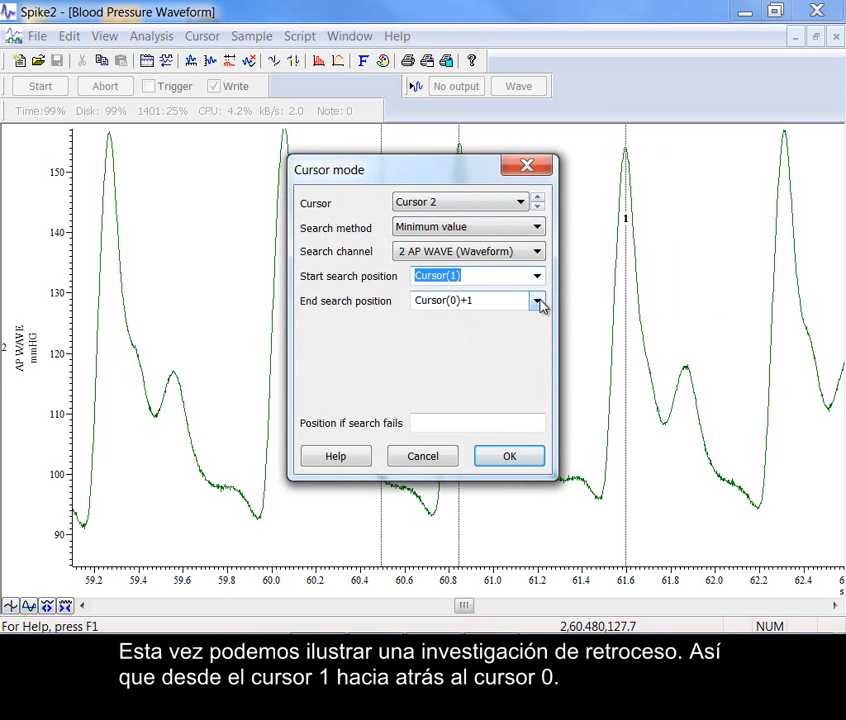
{"action": "left_click", "coordinate": [537, 302]}
{"action": "left_click", "coordinate": [506, 332]}
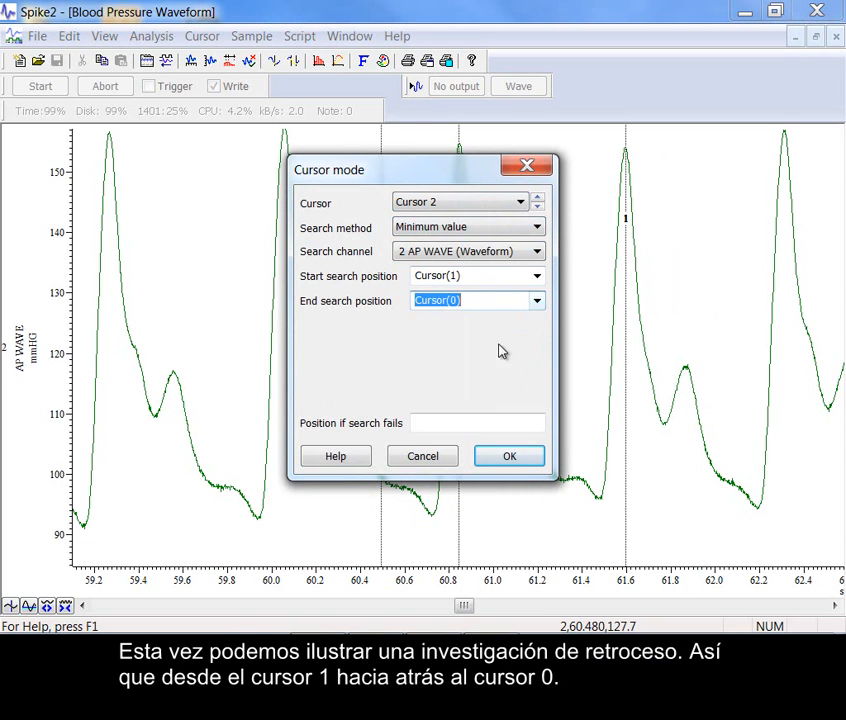
{"action": "left_click", "coordinate": [489, 459]}
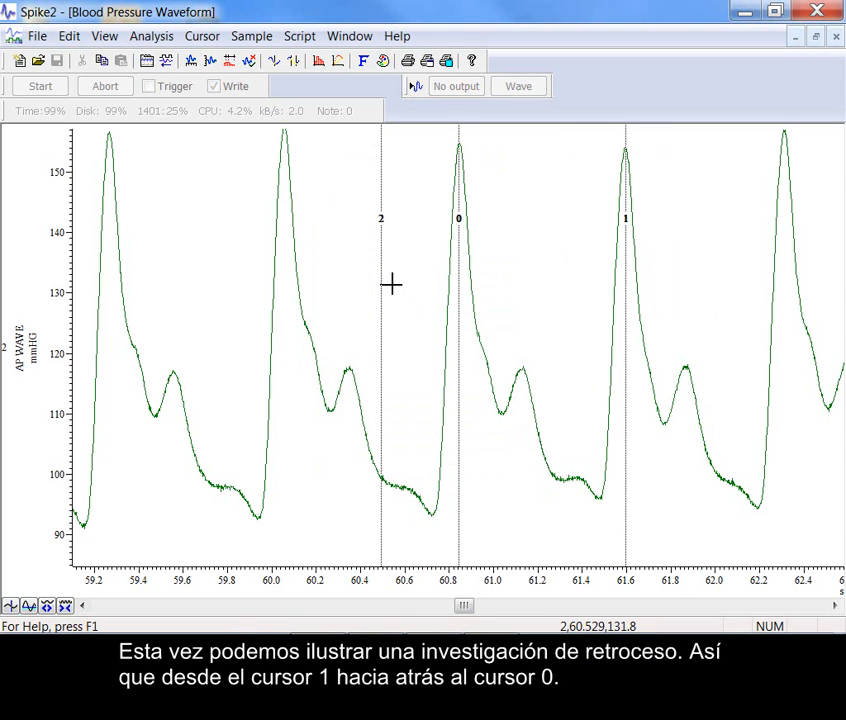
{"action": "left_click_drag", "start_coordinate": [460, 248], "coordinate": [456, 249]}
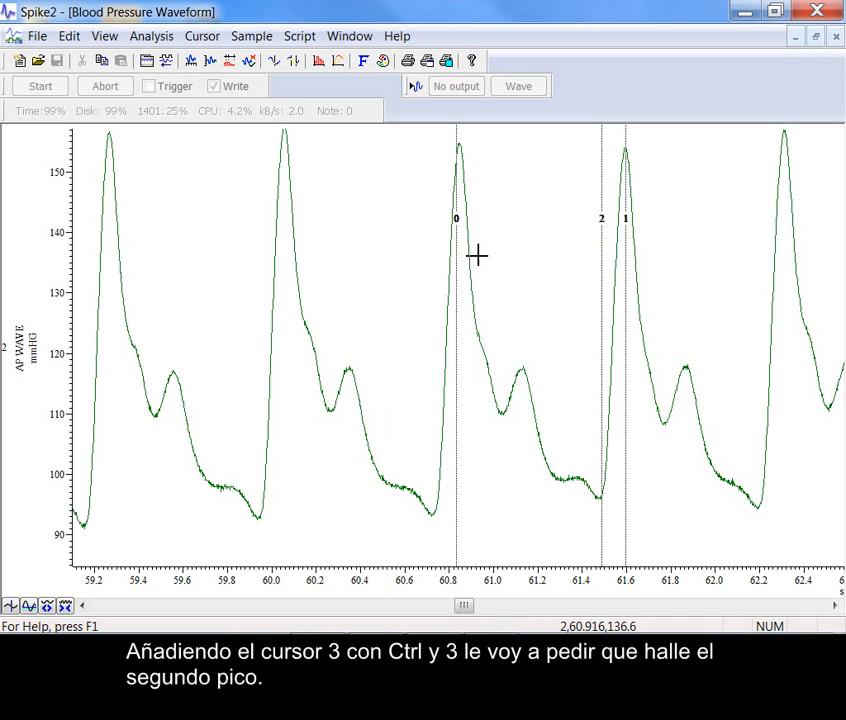
Step: Add vertical cursor 3 and set its active search method to Peak find
{"action": "key", "text": "ctrl+3"}
{"action": "right_click", "coordinate": [422, 253]}
{"action": "mouse_move", "coordinate": [545, 272]}
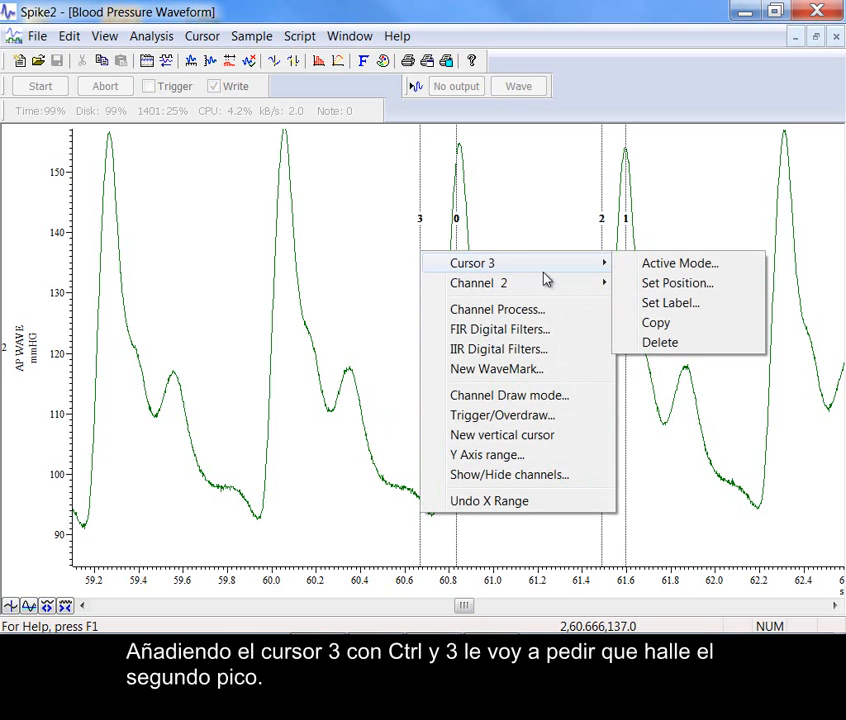
{"action": "left_click", "coordinate": [642, 267]}
{"action": "left_click", "coordinate": [457, 203]}
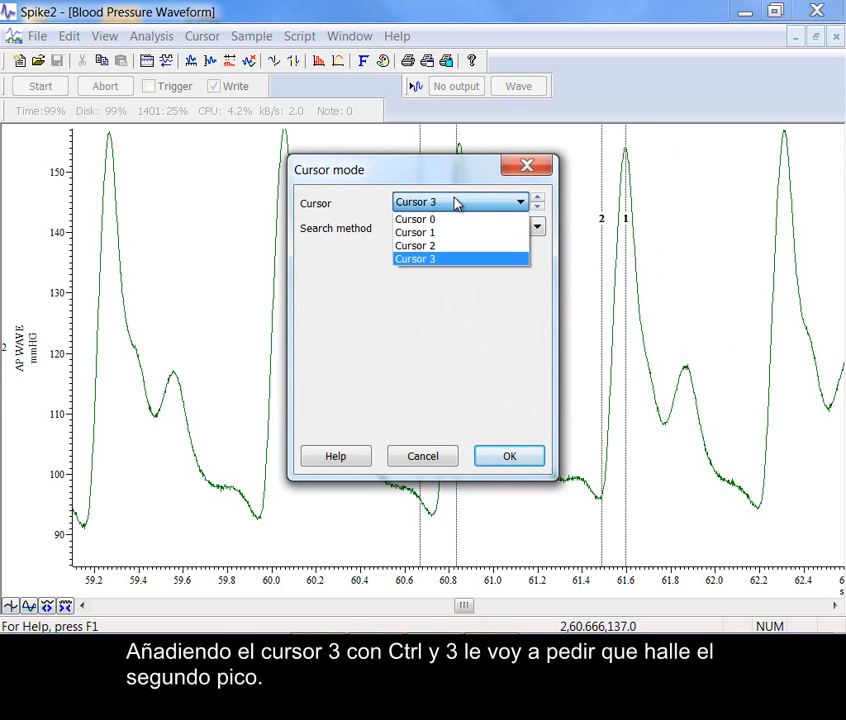
{"action": "left_click", "coordinate": [457, 203]}
{"action": "left_click", "coordinate": [459, 231]}
{"action": "left_click", "coordinate": [445, 258]}
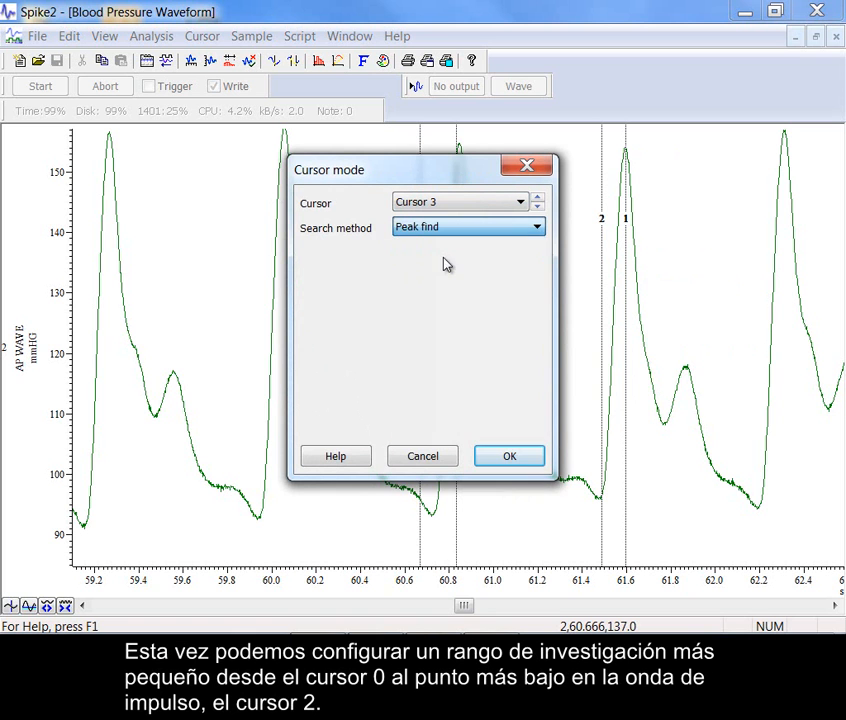
Step: Limit cursor 3's AP WAVE search to end at Cursor(2) with amplitude 5, and nudge cursor 0 to trigger it
{"action": "left_click_drag", "start_coordinate": [425, 177], "coordinate": [275, 153]}
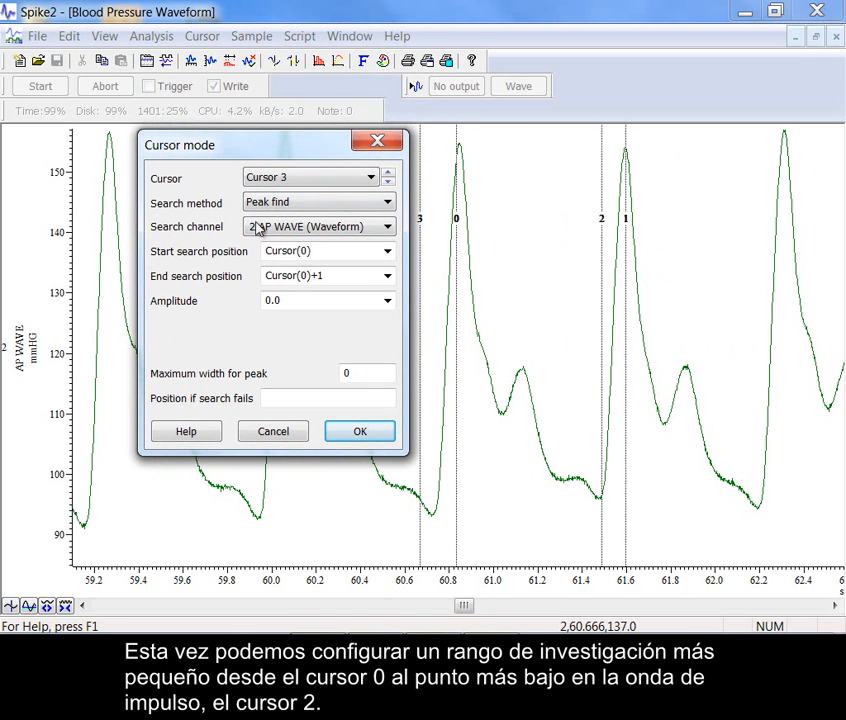
{"action": "left_click", "coordinate": [388, 276]}
{"action": "left_click", "coordinate": [322, 334]}
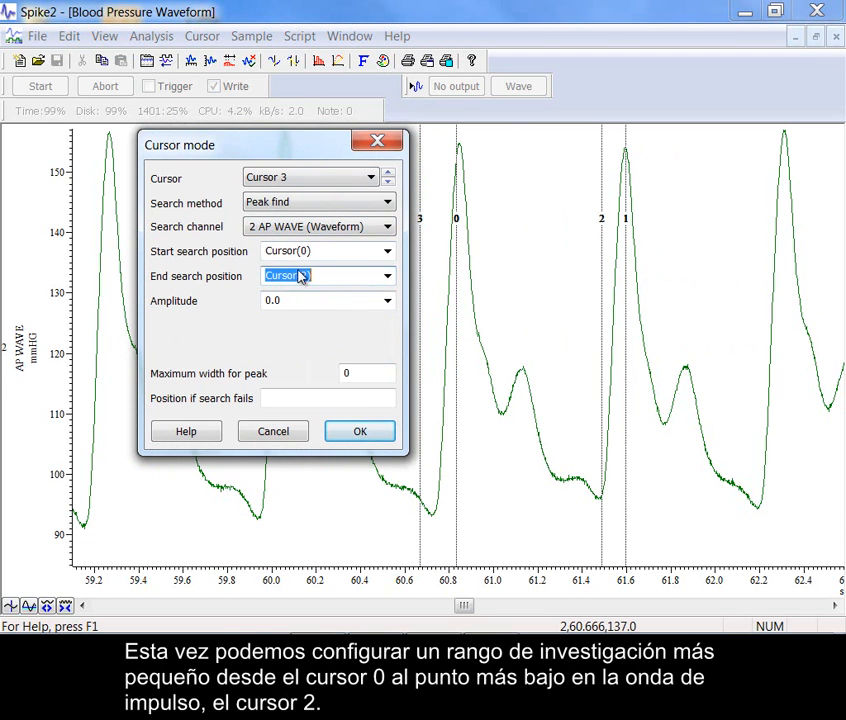
{"action": "left_click", "coordinate": [290, 301]}
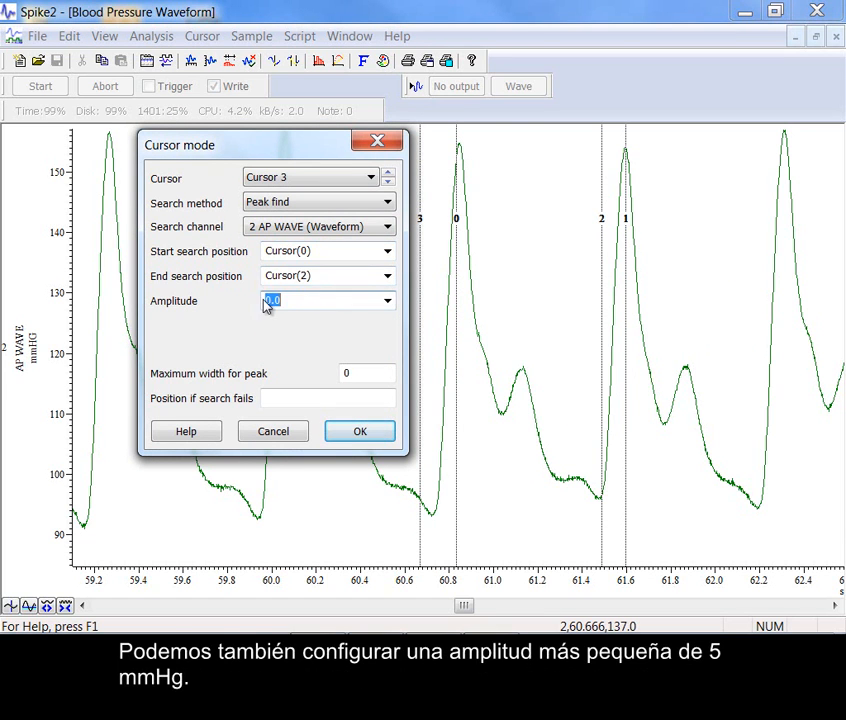
{"action": "left_click", "coordinate": [359, 433]}
{"action": "left_click_drag", "start_coordinate": [454, 290], "coordinate": [459, 290]}
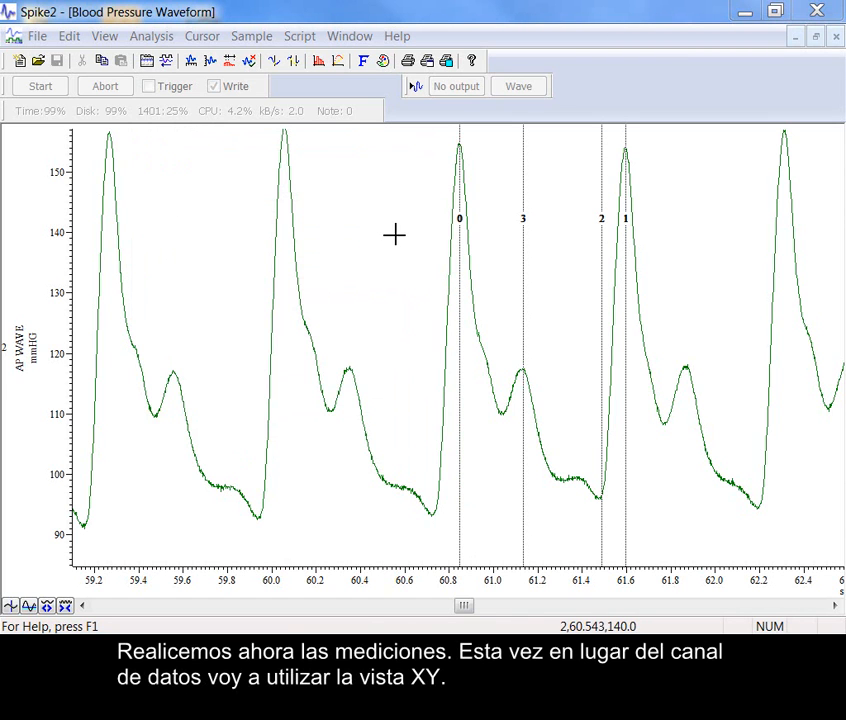
Step: Start an XY view measurement with the Y type set to Time difference, from reference time Cursor(0) to Cursor(1)
{"action": "left_click", "coordinate": [339, 63]}
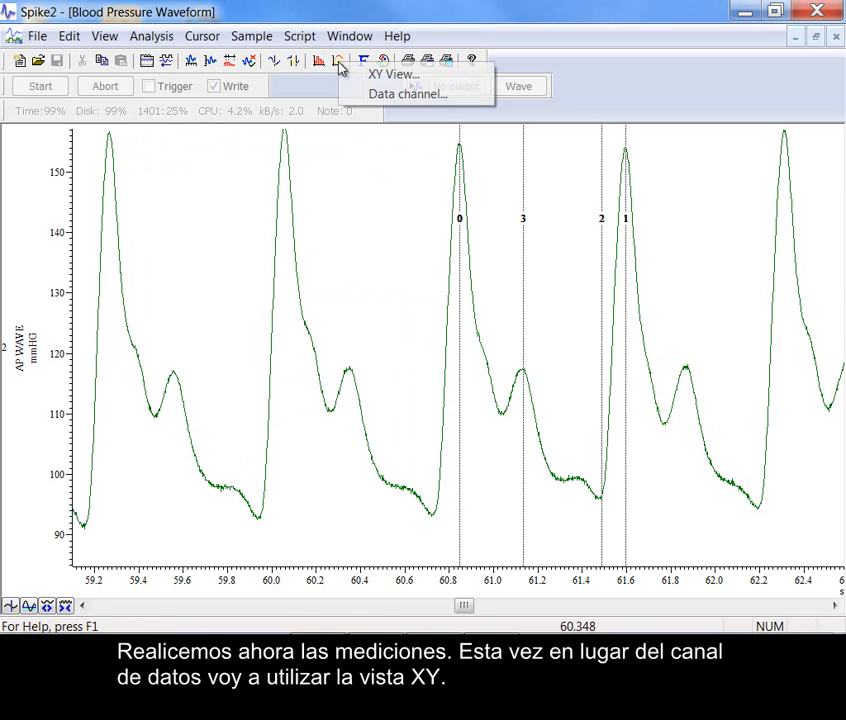
{"action": "left_click", "coordinate": [390, 76]}
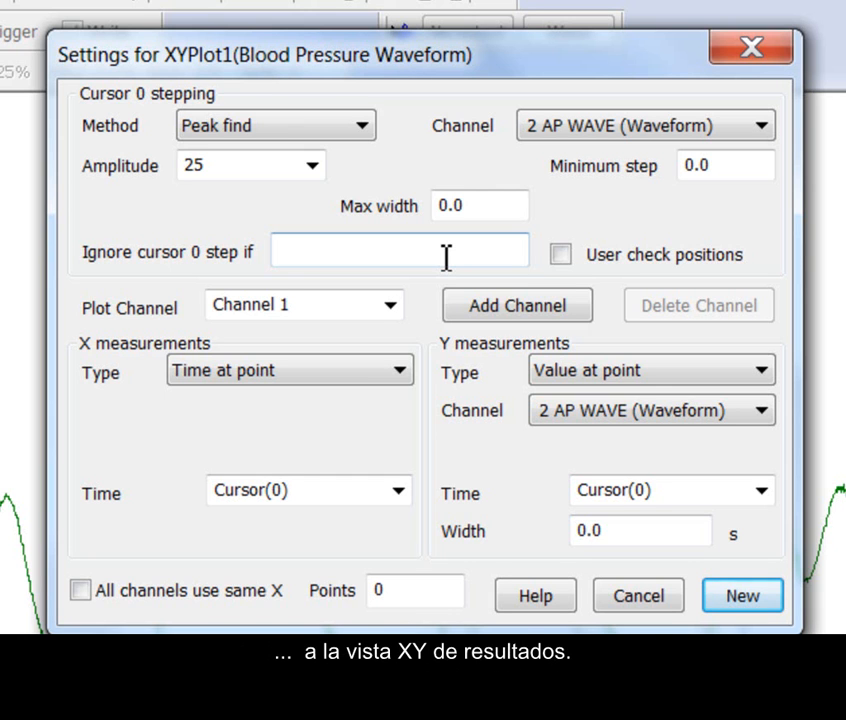
{"action": "left_click", "coordinate": [561, 256]}
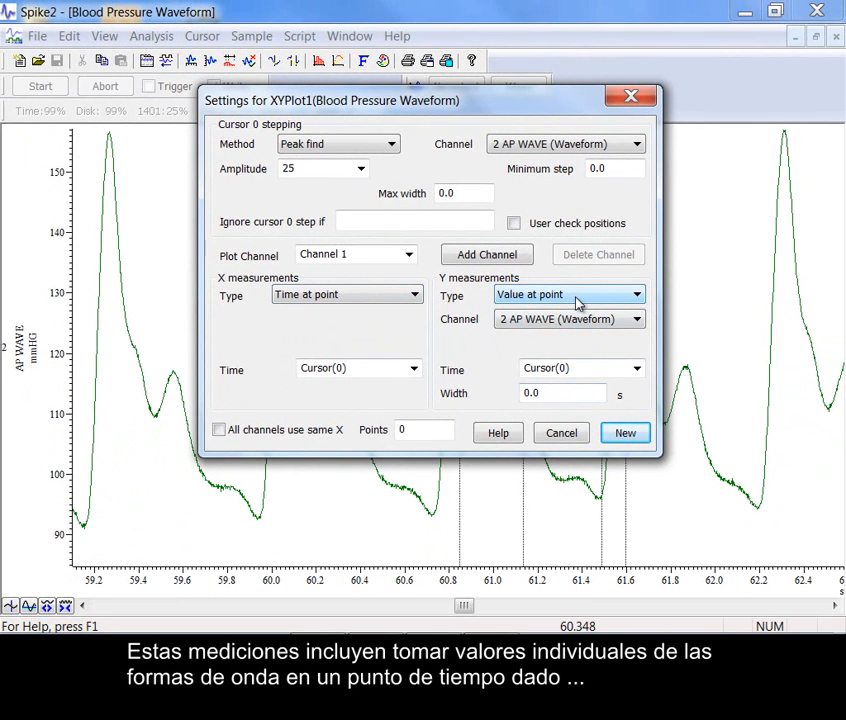
{"action": "left_click", "coordinate": [576, 298]}
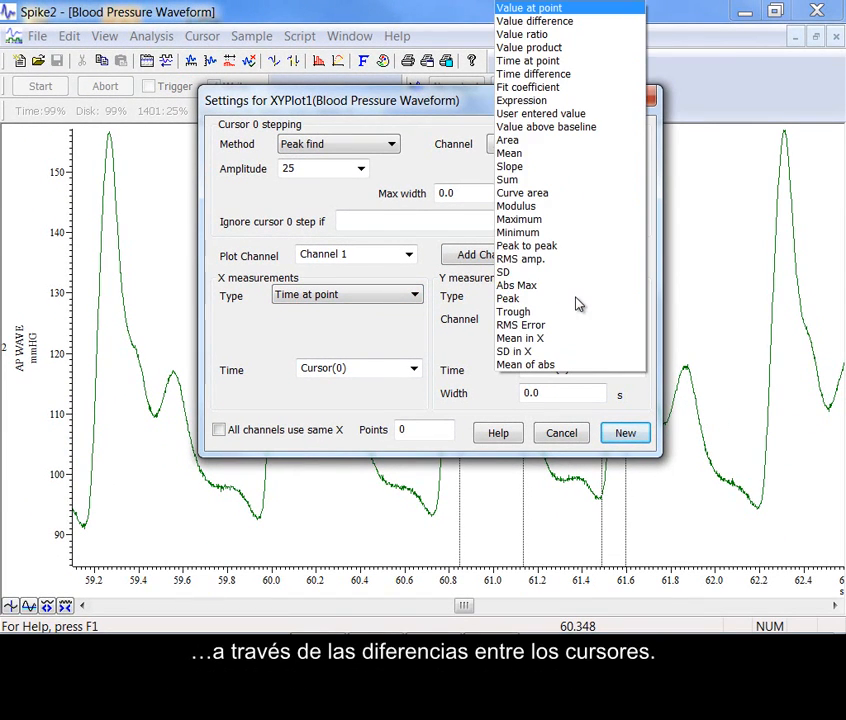
{"action": "left_click", "coordinate": [566, 75]}
{"action": "left_click", "coordinate": [534, 345]}
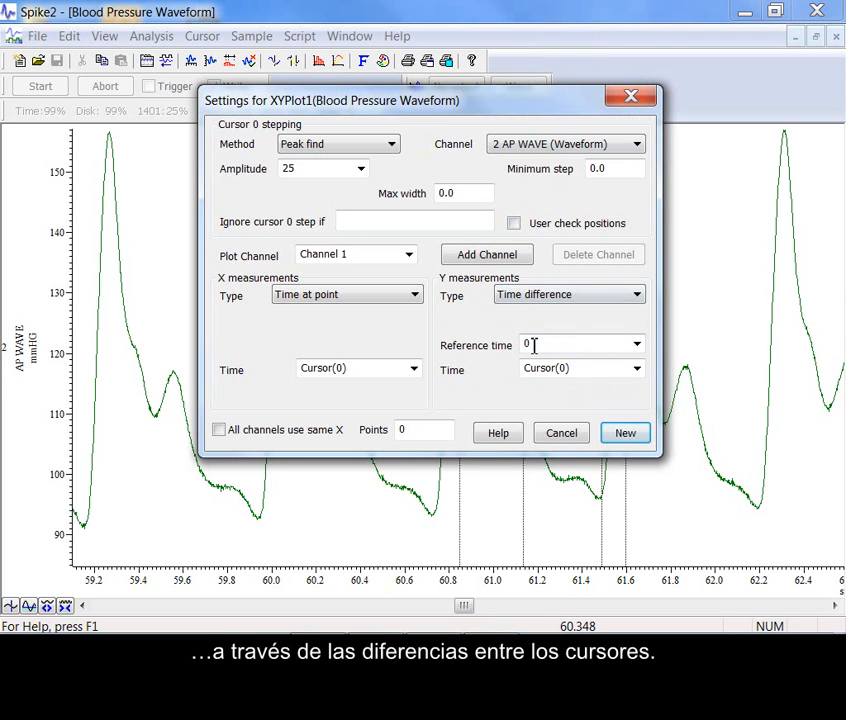
{"action": "left_click", "coordinate": [636, 344]}
{"action": "left_click", "coordinate": [574, 361]}
{"action": "left_click", "coordinate": [637, 369]}
{"action": "left_click", "coordinate": [591, 398]}
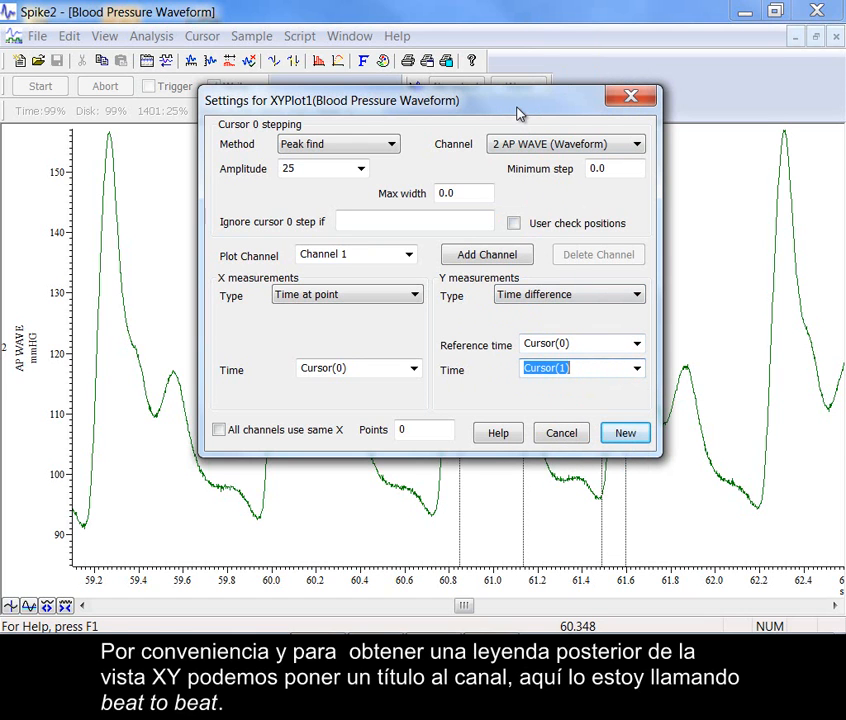
Step: Title the first plot channel BT-BT
{"action": "left_click_drag", "start_coordinate": [514, 112], "coordinate": [330, 130]}
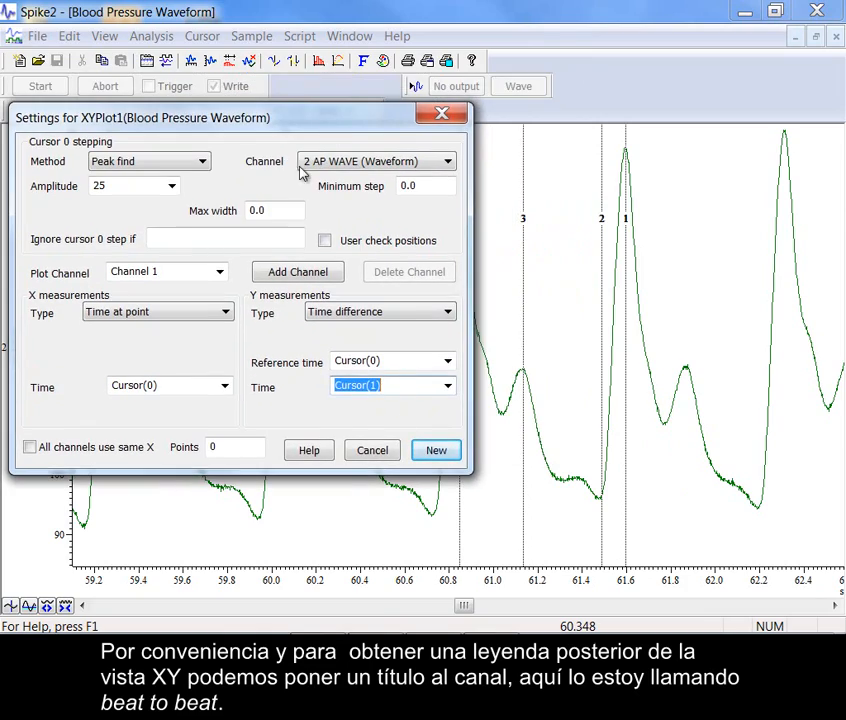
{"action": "left_click", "coordinate": [208, 270]}
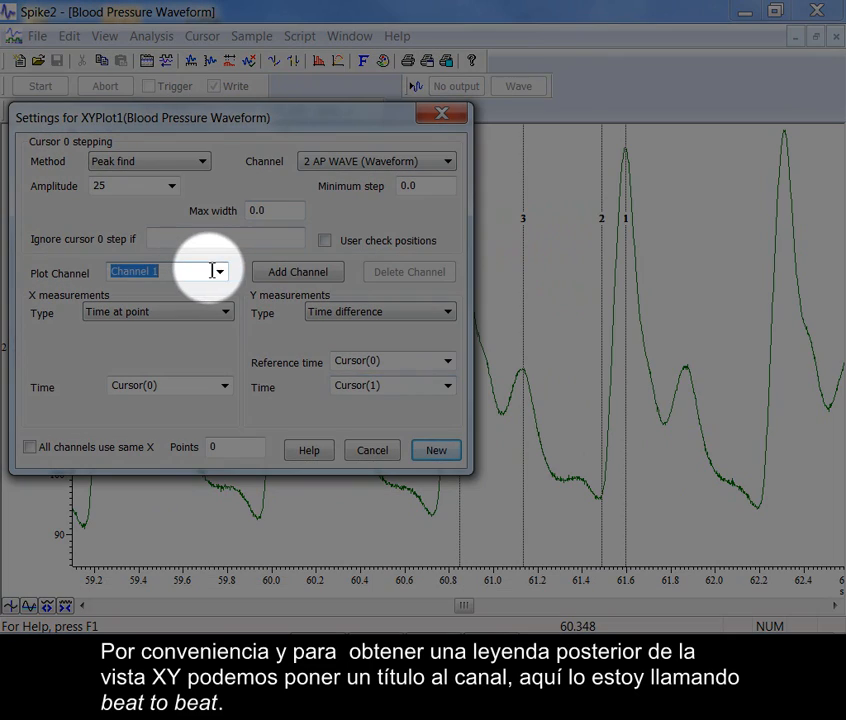
{"action": "type", "text": "BT"}
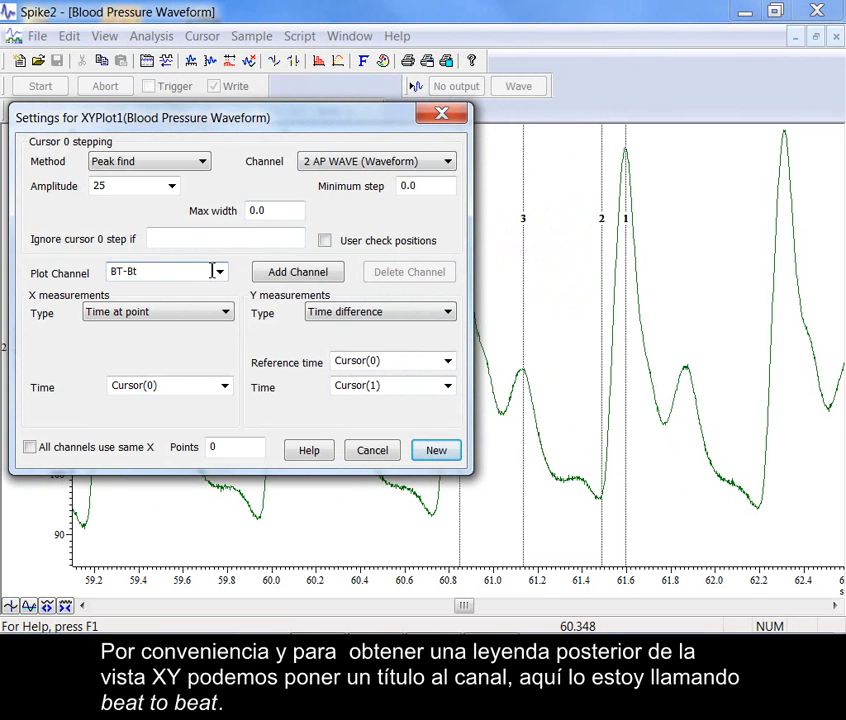
{"action": "type", "text": "-BT"}
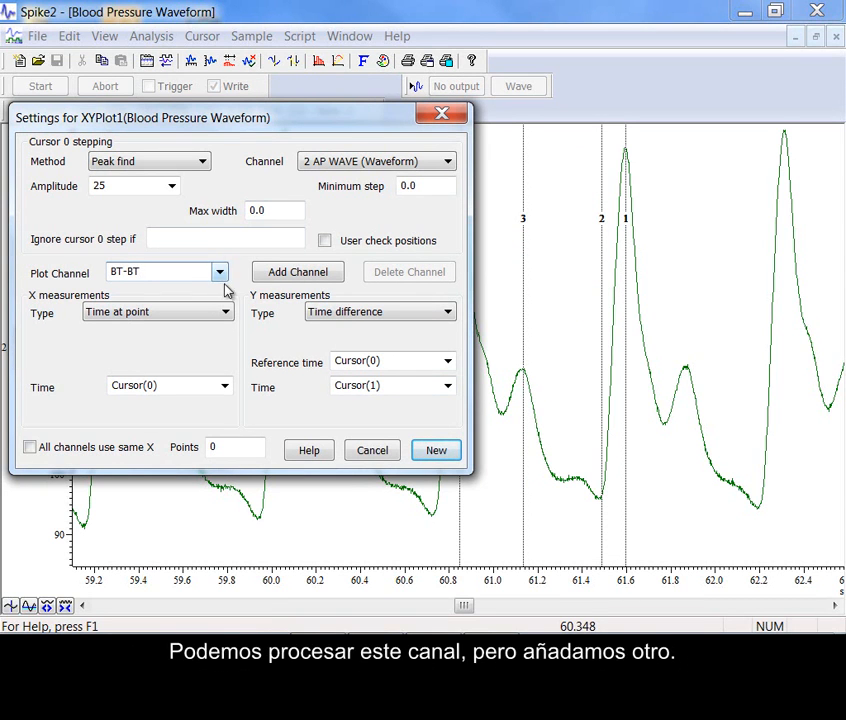
Step: Add a second plot channel titled Systol with Value at point as its Y measurement
{"action": "left_click", "coordinate": [284, 276]}
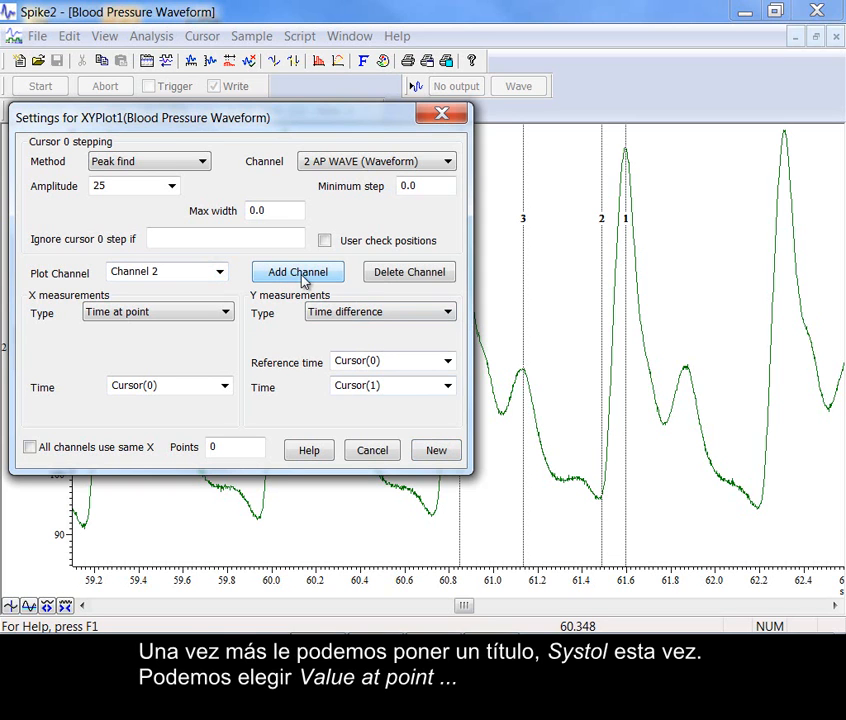
{"action": "left_click", "coordinate": [186, 274]}
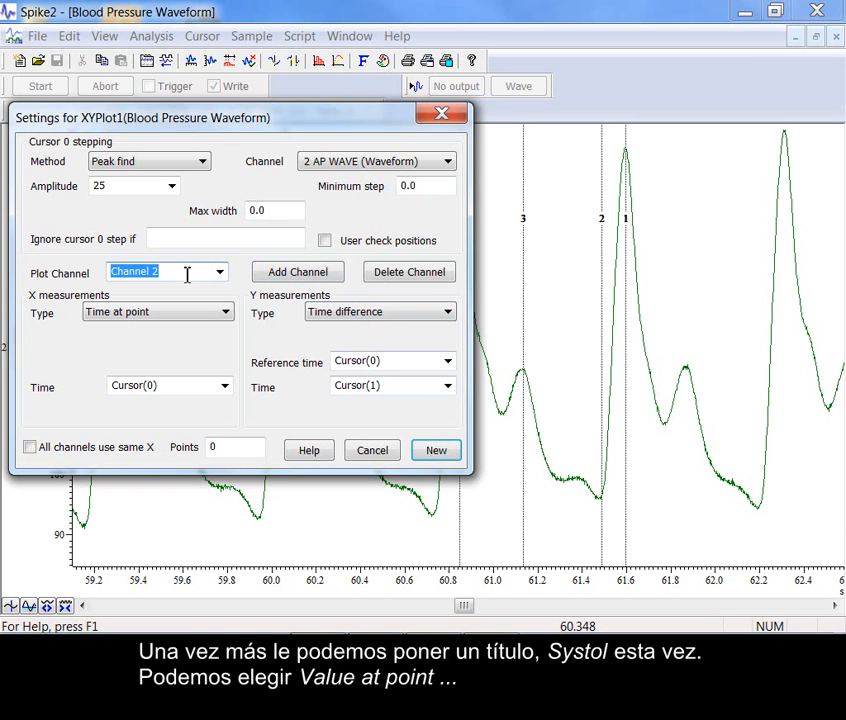
{"action": "type", "text": "Systol"}
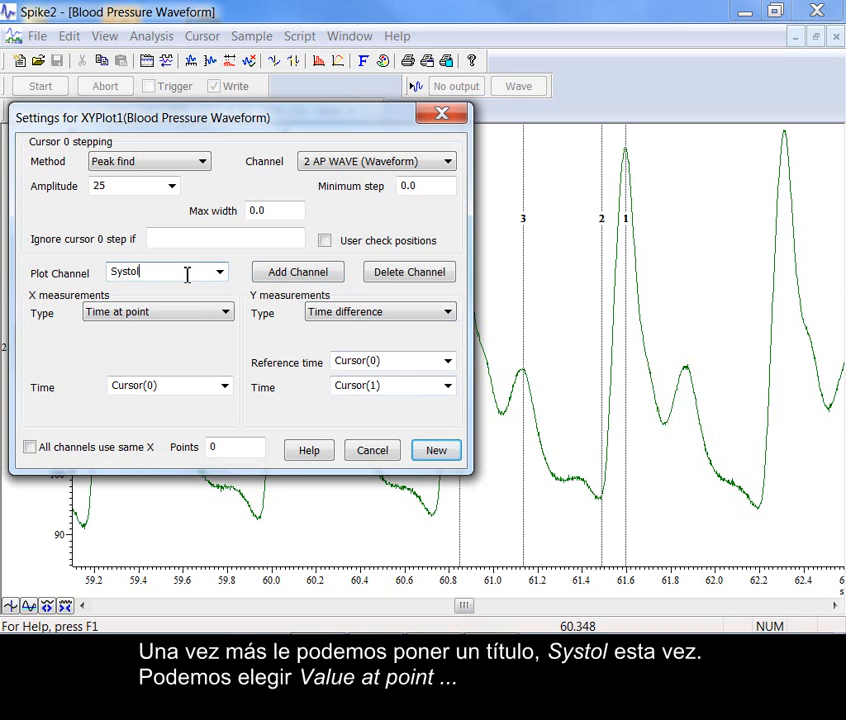
{"action": "left_click", "coordinate": [337, 313]}
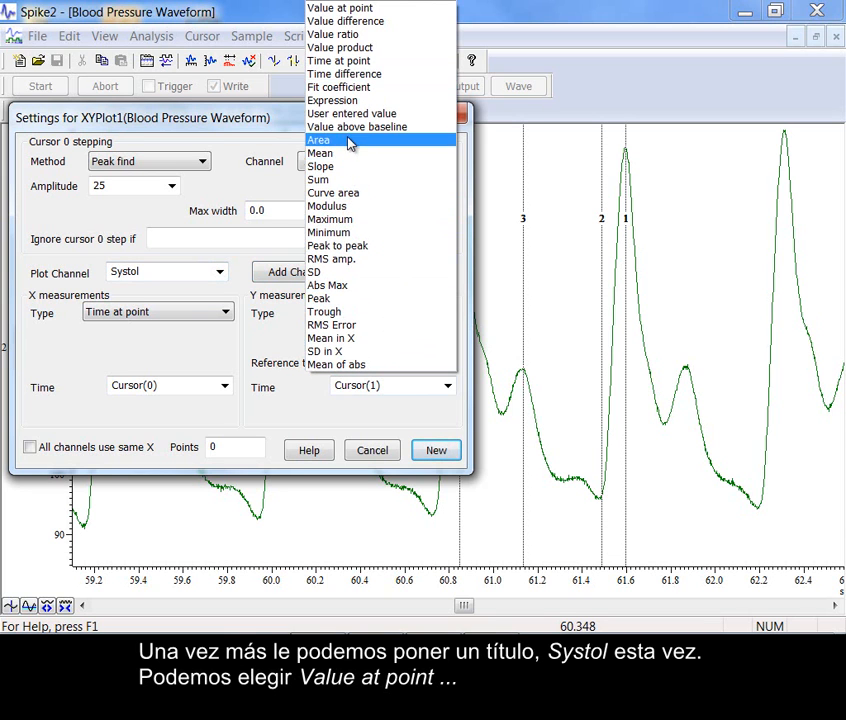
{"action": "left_click", "coordinate": [345, 9]}
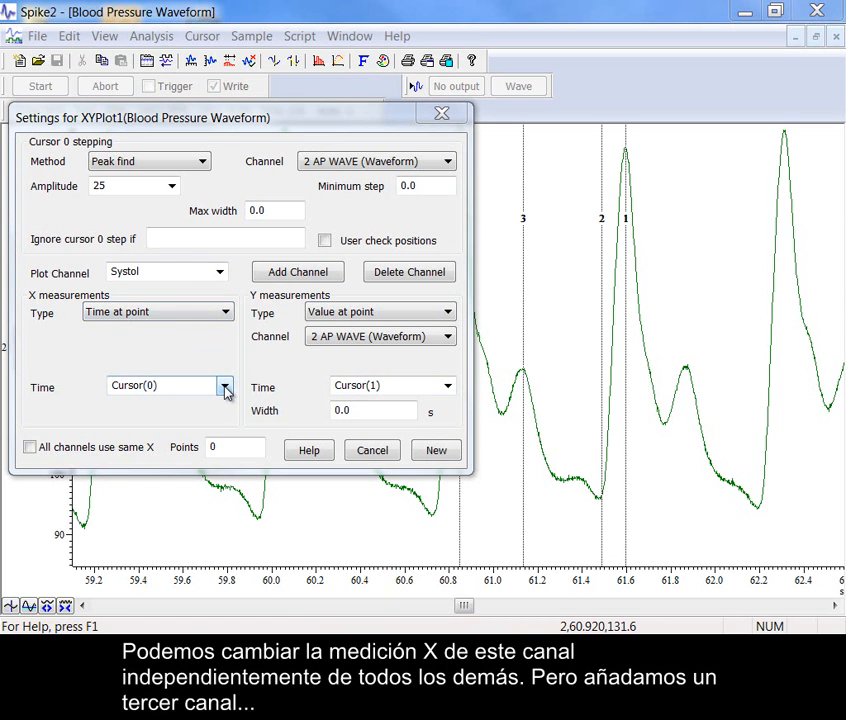
Step: Add a third plot channel titled Diastol with both the X and Y measurement times set to Cursor(2)
{"action": "left_click", "coordinate": [279, 272]}
{"action": "left_click_drag", "start_coordinate": [183, 272], "coordinate": [108, 276]}
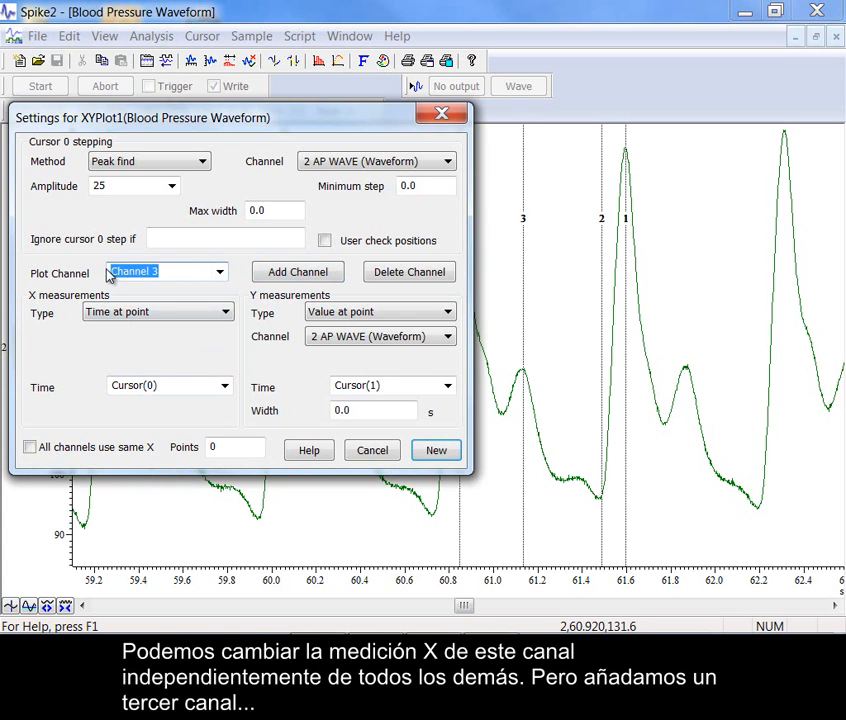
{"action": "type", "text": "Diastol"}
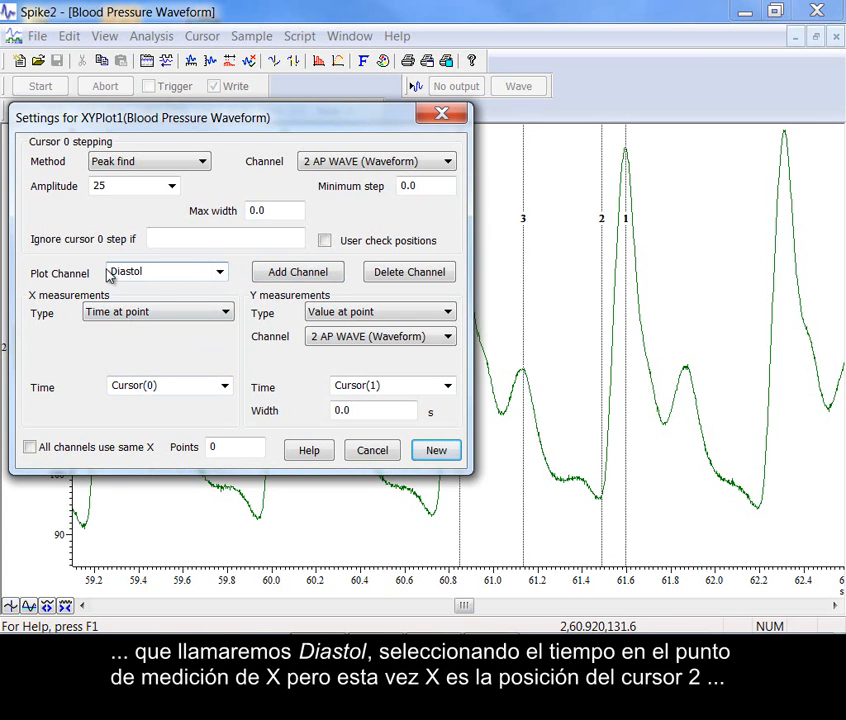
{"action": "left_click", "coordinate": [225, 387]}
{"action": "left_click", "coordinate": [222, 429]}
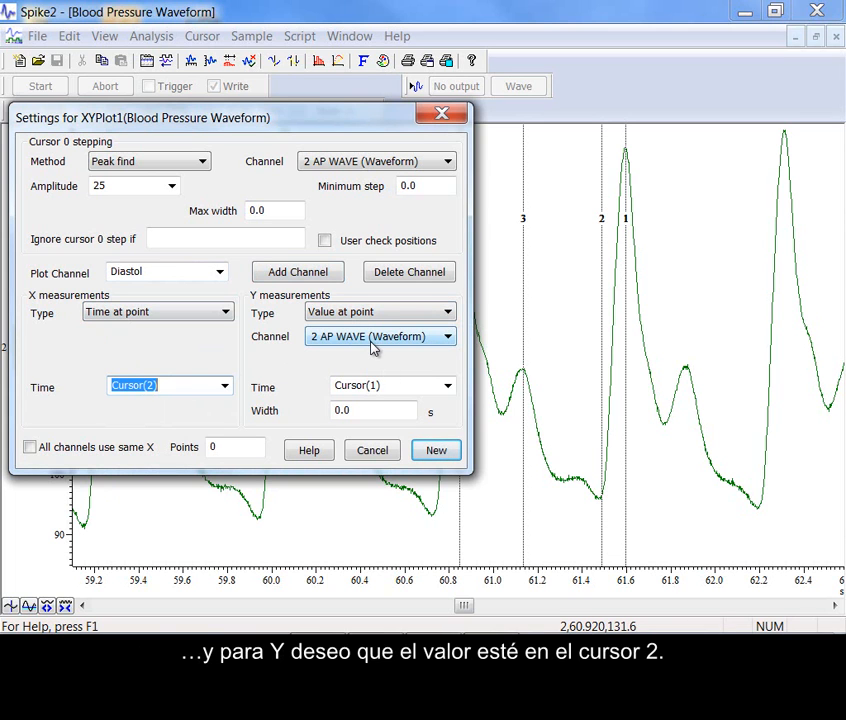
{"action": "left_click", "coordinate": [447, 387]}
{"action": "left_click", "coordinate": [395, 429]}
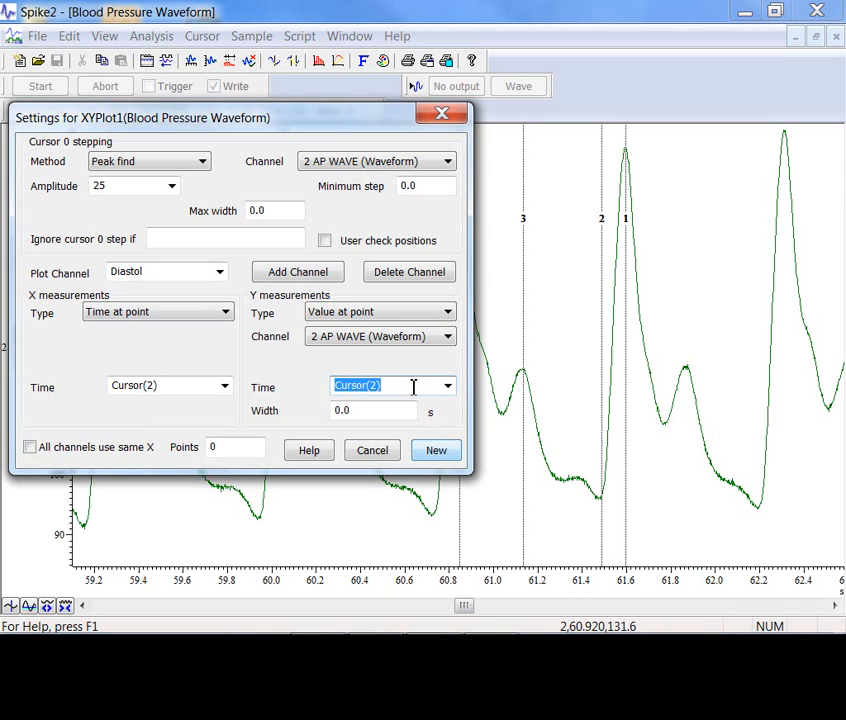
Step: Change the Y measurement time of the Systol plot channel to Cursor(0)
{"action": "left_click", "coordinate": [219, 272]}
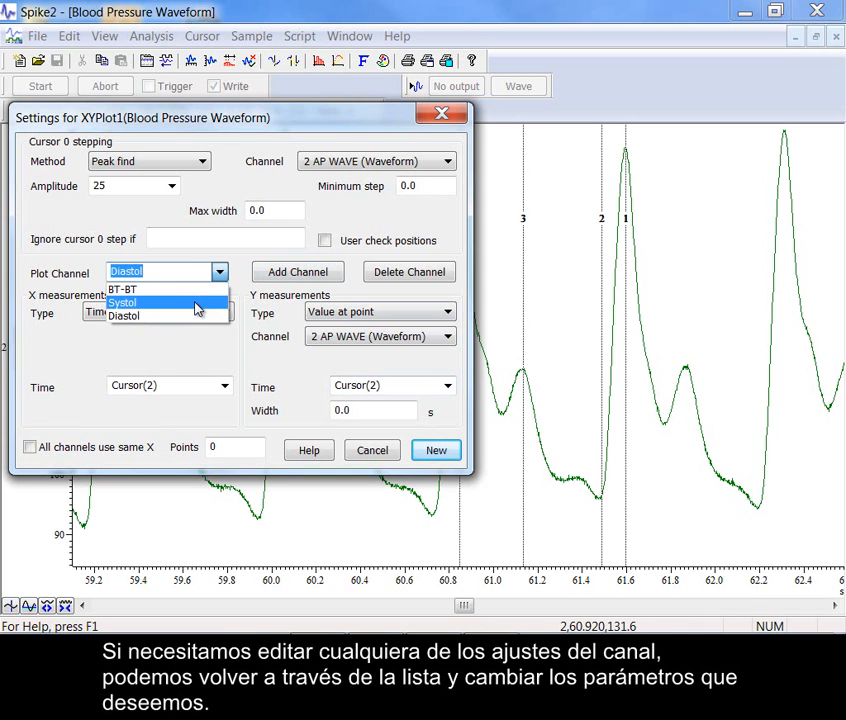
{"action": "left_click", "coordinate": [197, 309]}
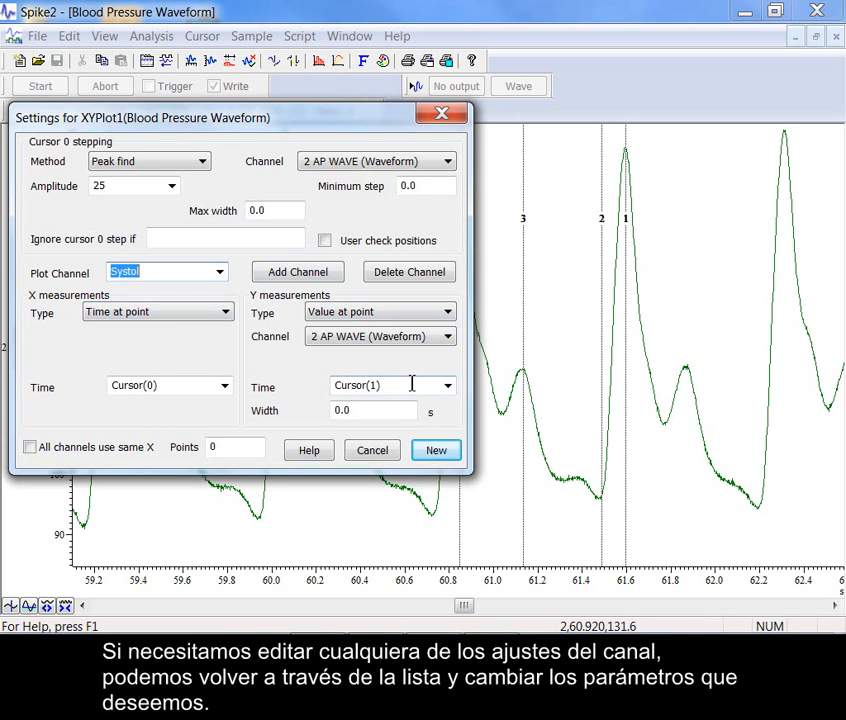
{"action": "left_click", "coordinate": [447, 386]}
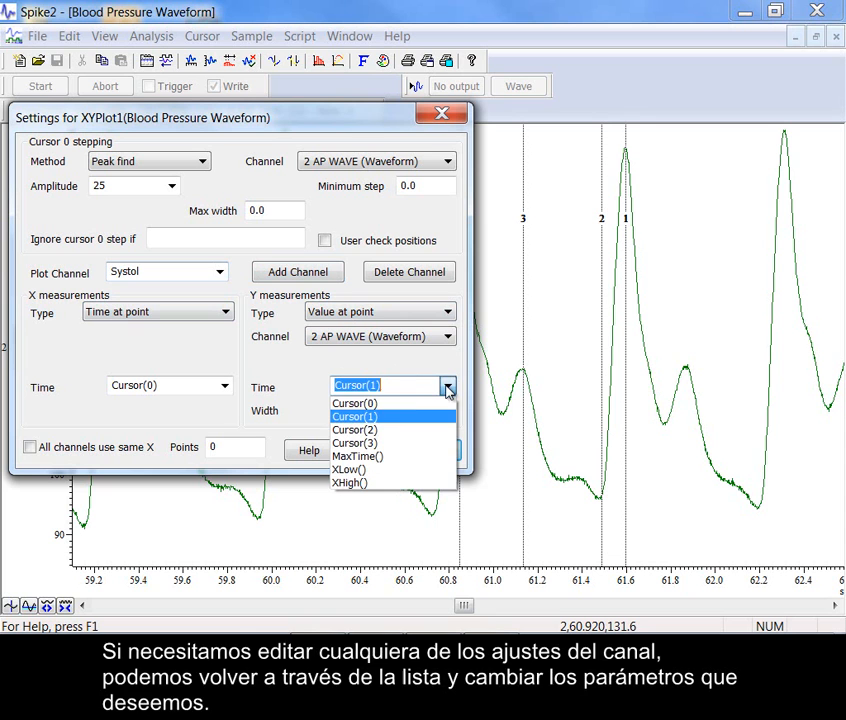
{"action": "left_click", "coordinate": [401, 403]}
Step: Create the XY plot and process all data from 0.0 to 119.999 seconds into it
{"action": "left_click", "coordinate": [440, 453]}
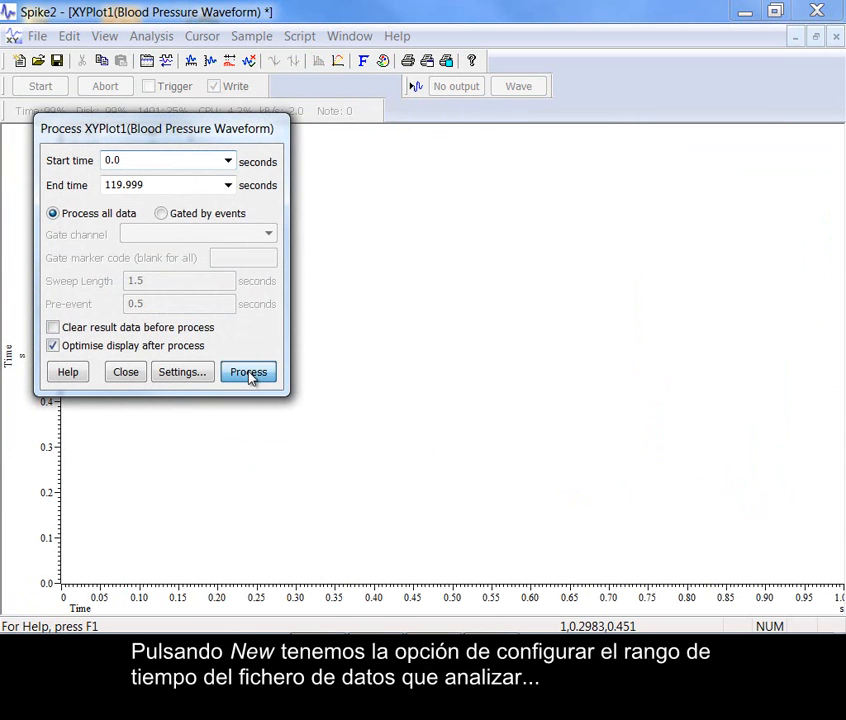
{"action": "left_click", "coordinate": [248, 373]}
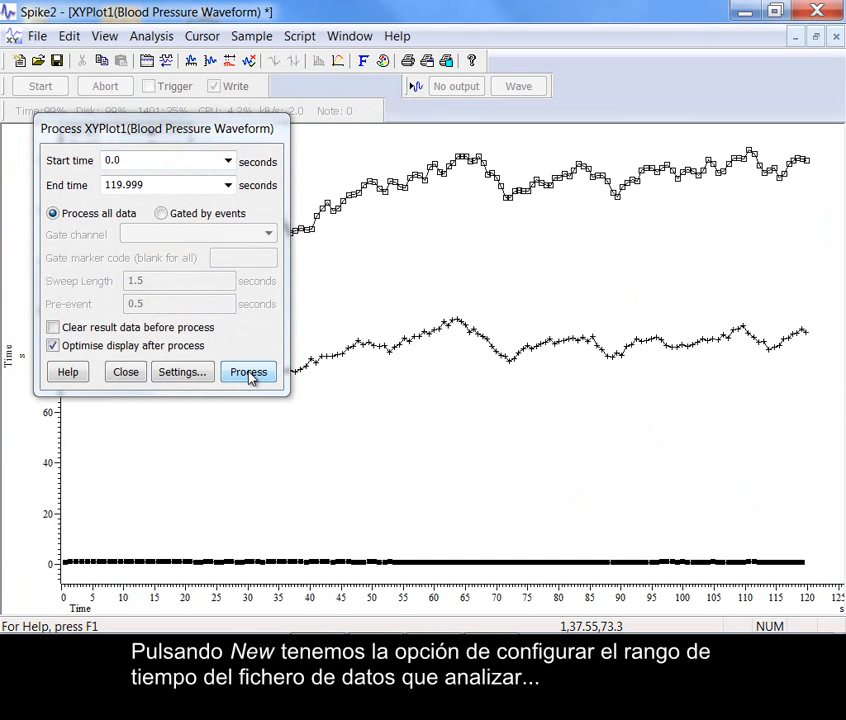
{"action": "left_click", "coordinate": [126, 373]}
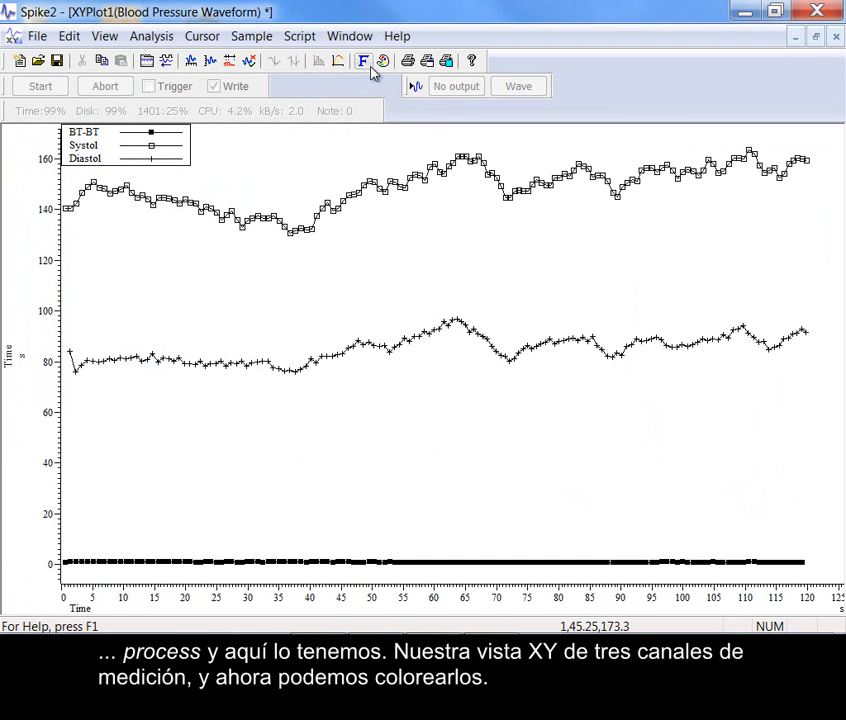
Step: Set the XY plot's primary channel colours to red for Systol, dark blue for Diastol and bright green for BT-BT
{"action": "left_click", "coordinate": [381, 61]}
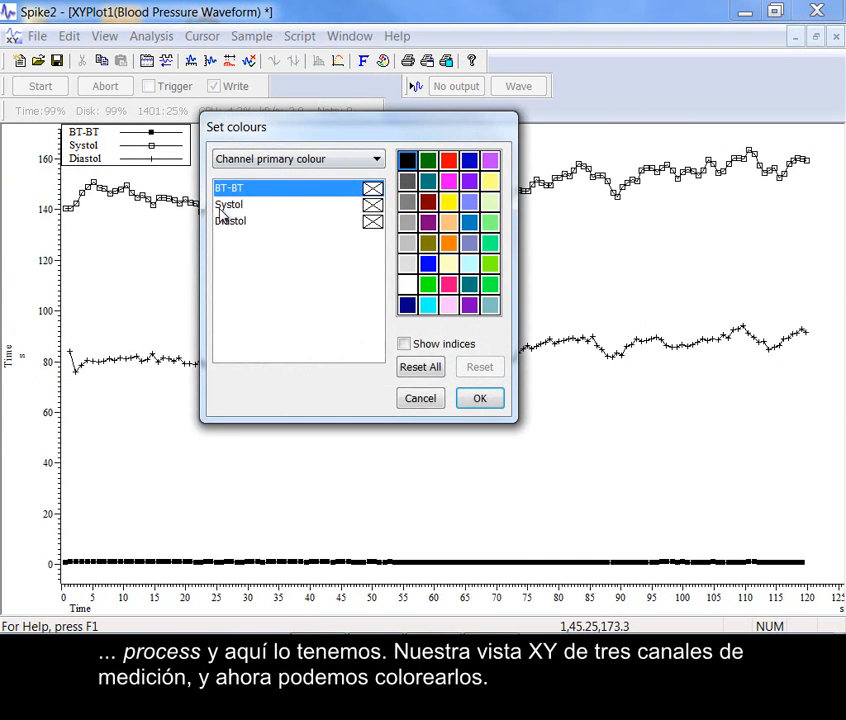
{"action": "left_click", "coordinate": [229, 205]}
{"action": "left_click", "coordinate": [449, 160]}
{"action": "left_click", "coordinate": [376, 221]}
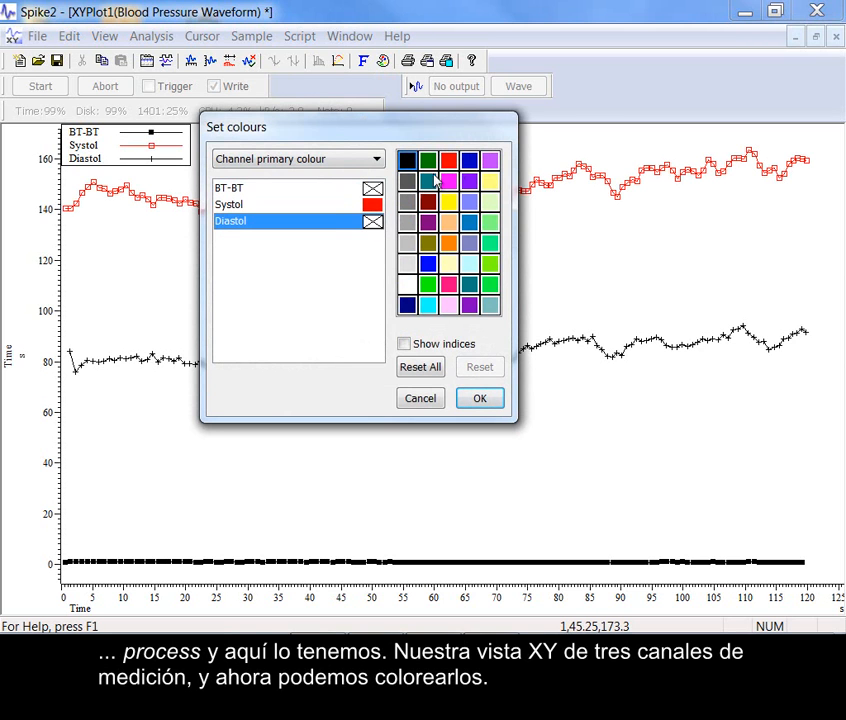
{"action": "left_click", "coordinate": [469, 160]}
{"action": "left_click", "coordinate": [370, 189]}
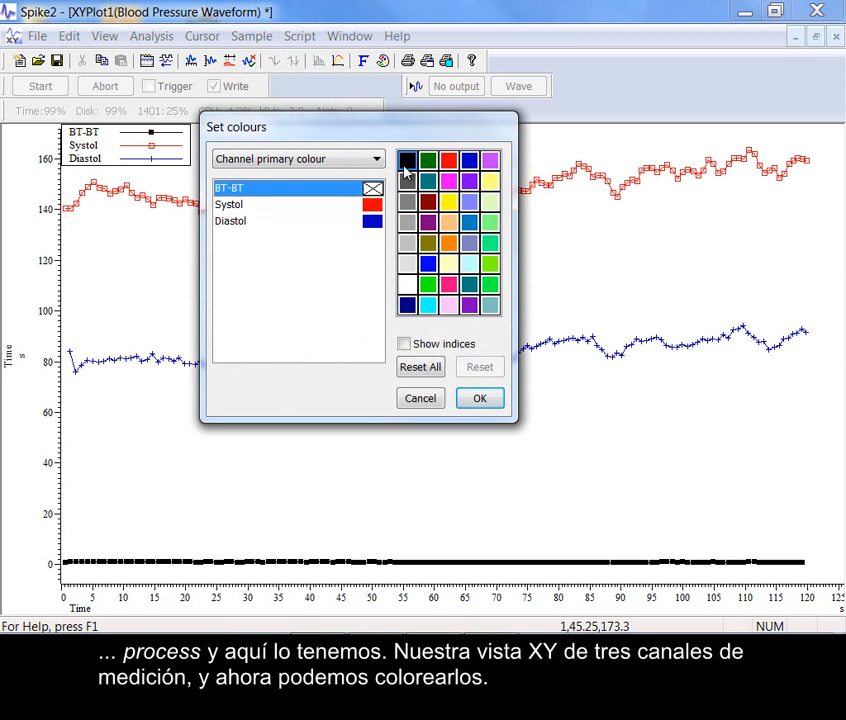
{"action": "left_click", "coordinate": [488, 285]}
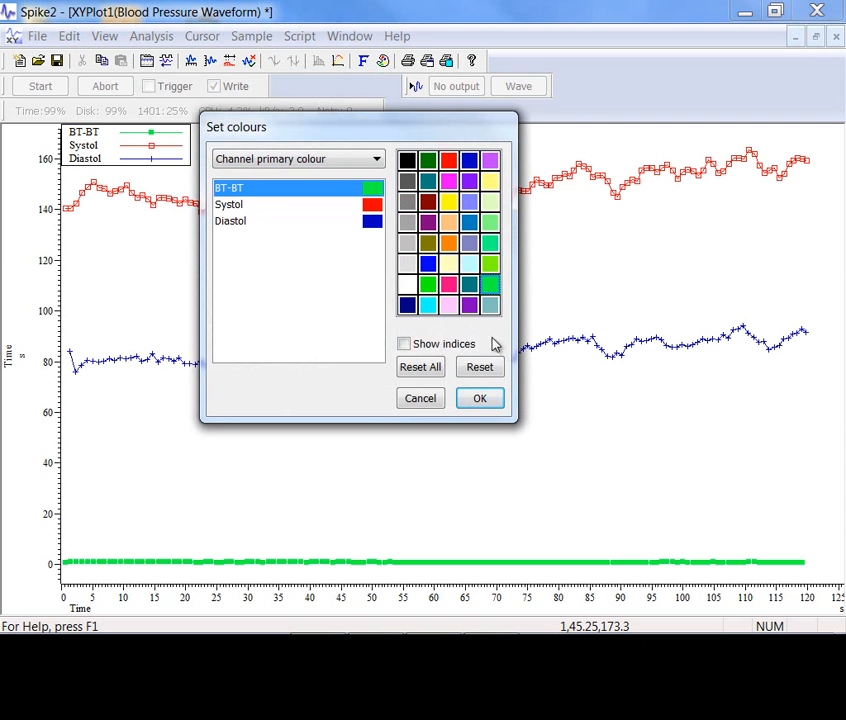
{"action": "left_click", "coordinate": [480, 398]}
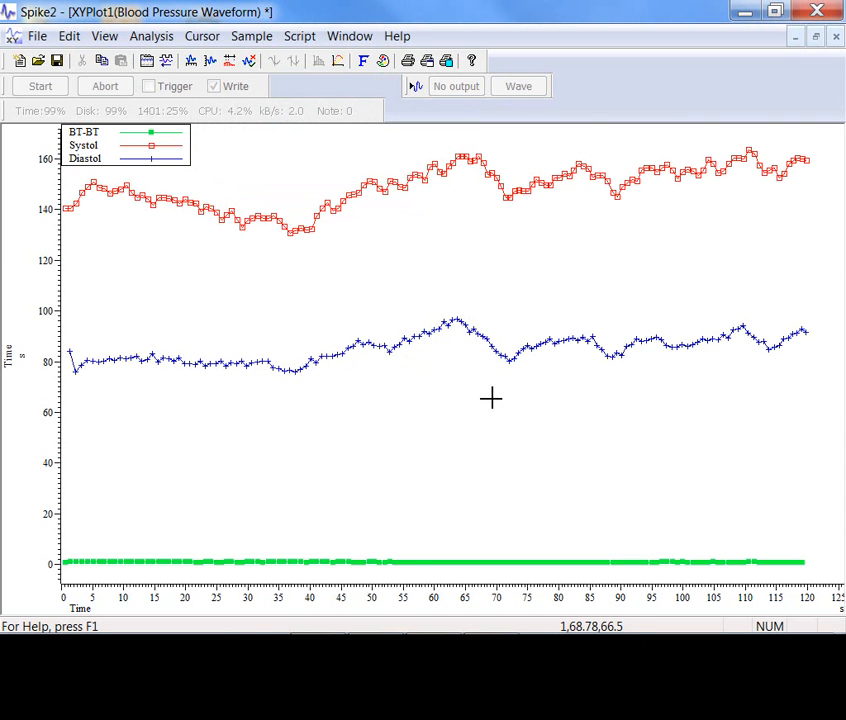
Step: Restore the maximised XY plot window and tile it vertically with the Blood Pressure Waveform window
{"action": "left_click", "coordinate": [815, 36]}
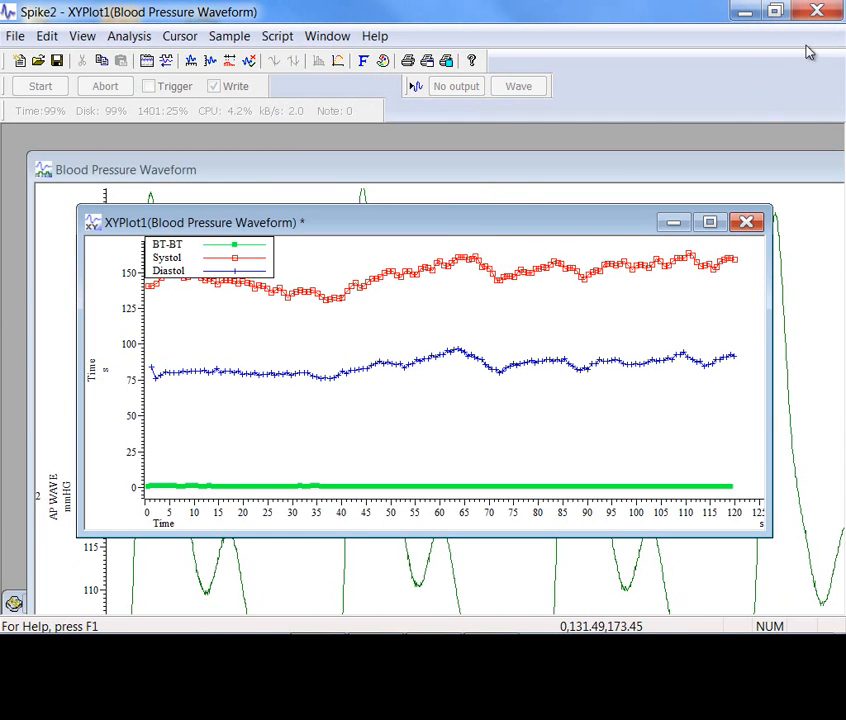
{"action": "left_click_drag", "start_coordinate": [429, 225], "coordinate": [655, 306]}
{"action": "left_click", "coordinate": [327, 36]}
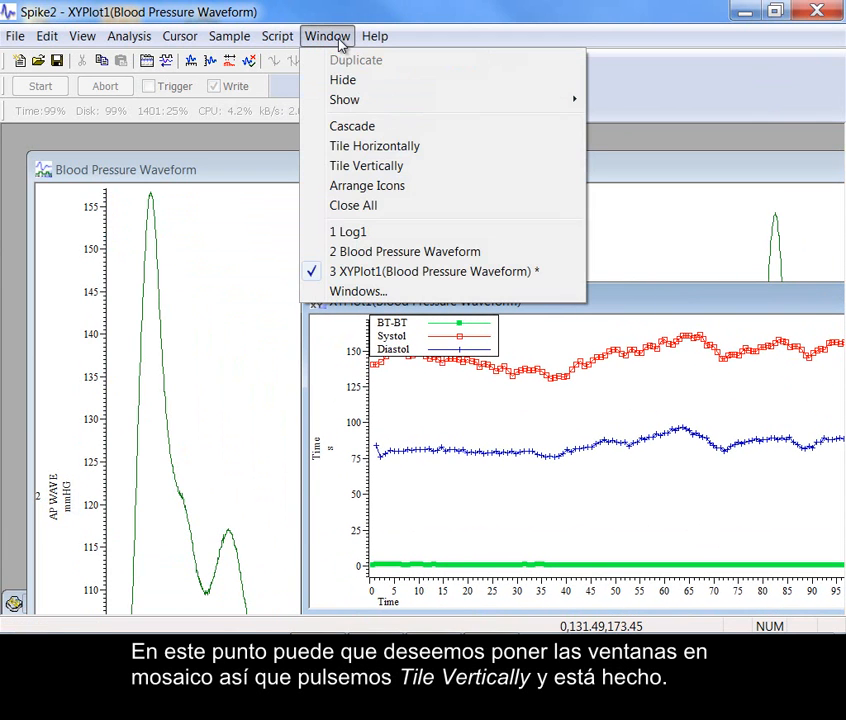
{"action": "left_click", "coordinate": [376, 167]}
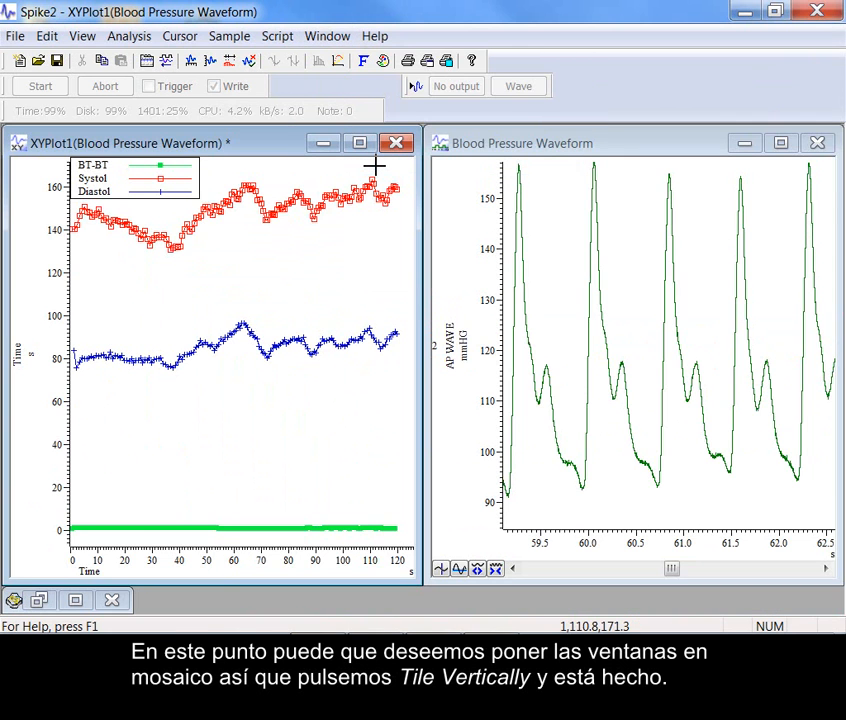
Step: Give cursor 0 in the Blood Pressure Waveform view the user-defined label Systol and move it onto the systolic peak just after 60.0 s
{"action": "left_click", "coordinate": [446, 147]}
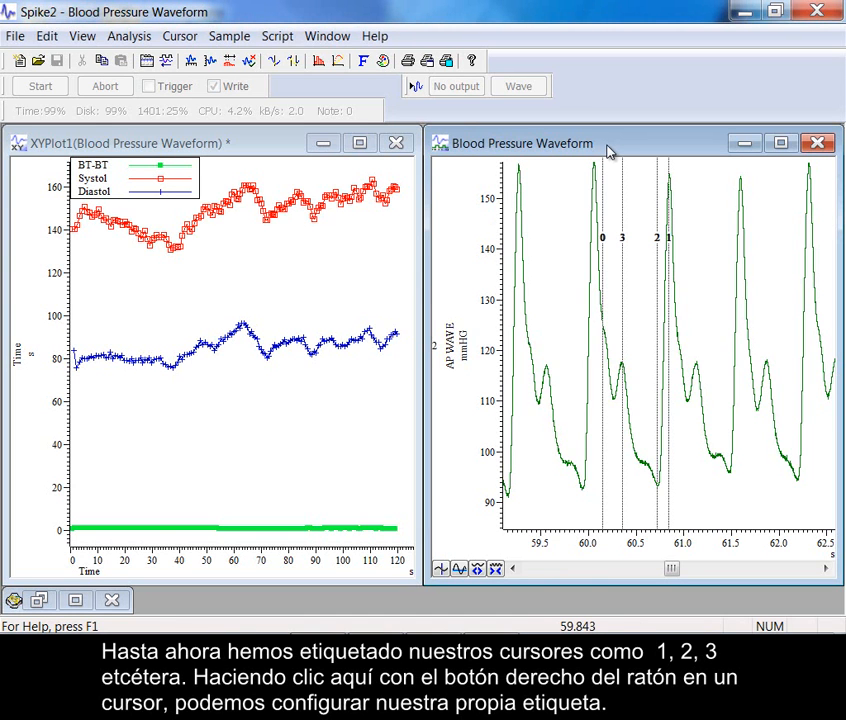
{"action": "right_click", "coordinate": [603, 196]}
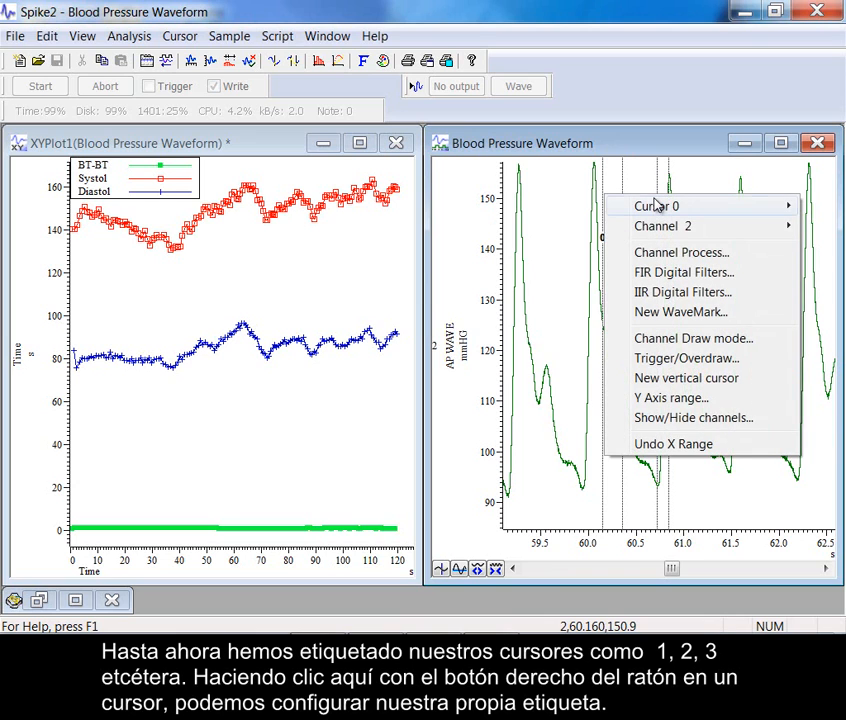
{"action": "mouse_move", "coordinate": [657, 206]}
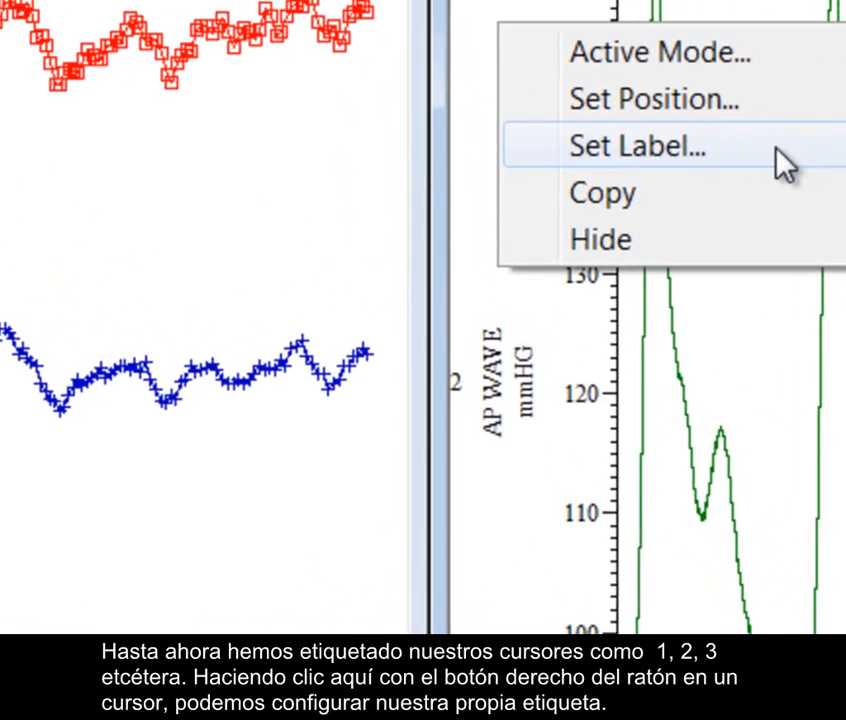
{"action": "left_click", "coordinate": [553, 247]}
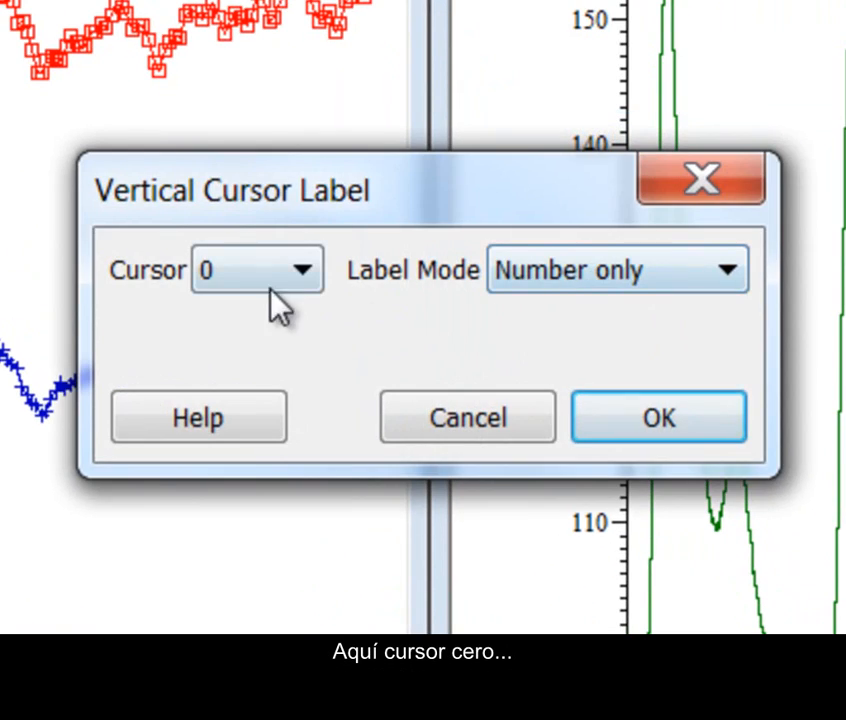
{"action": "left_click", "coordinate": [566, 278]}
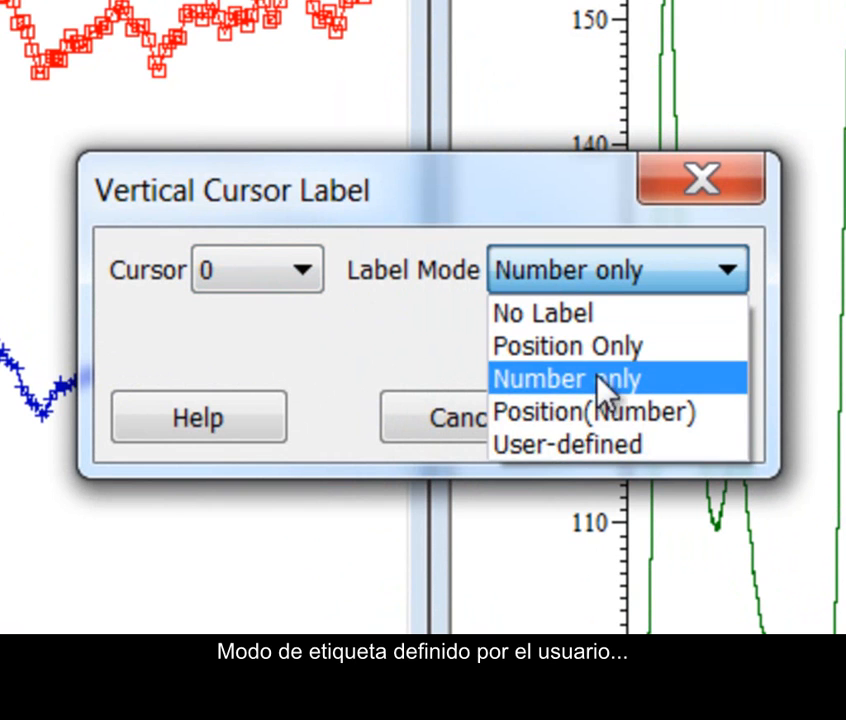
{"action": "left_click", "coordinate": [596, 450]}
{"action": "left_click", "coordinate": [357, 349]}
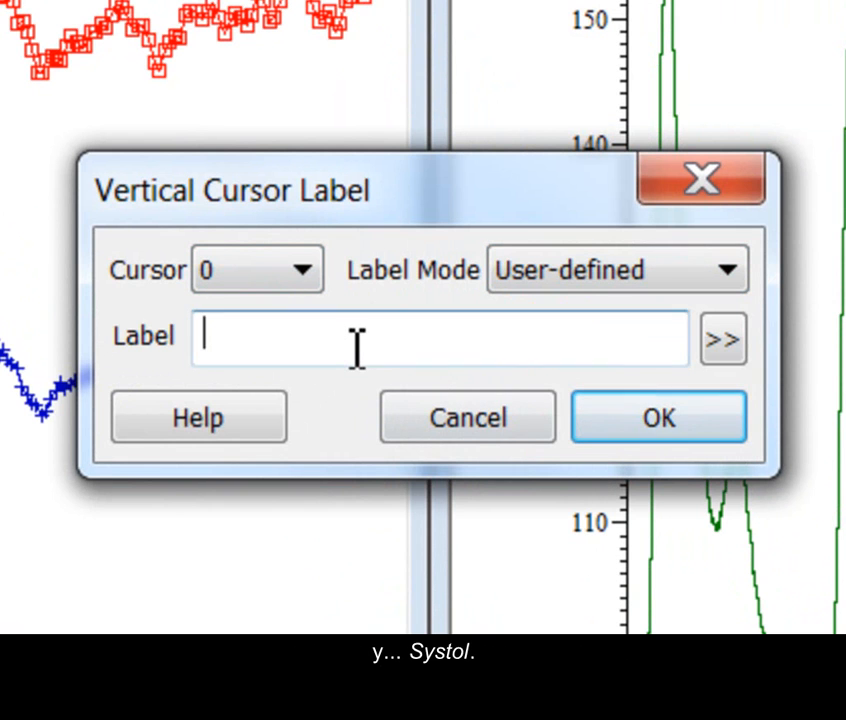
{"action": "type", "text": "Systol"}
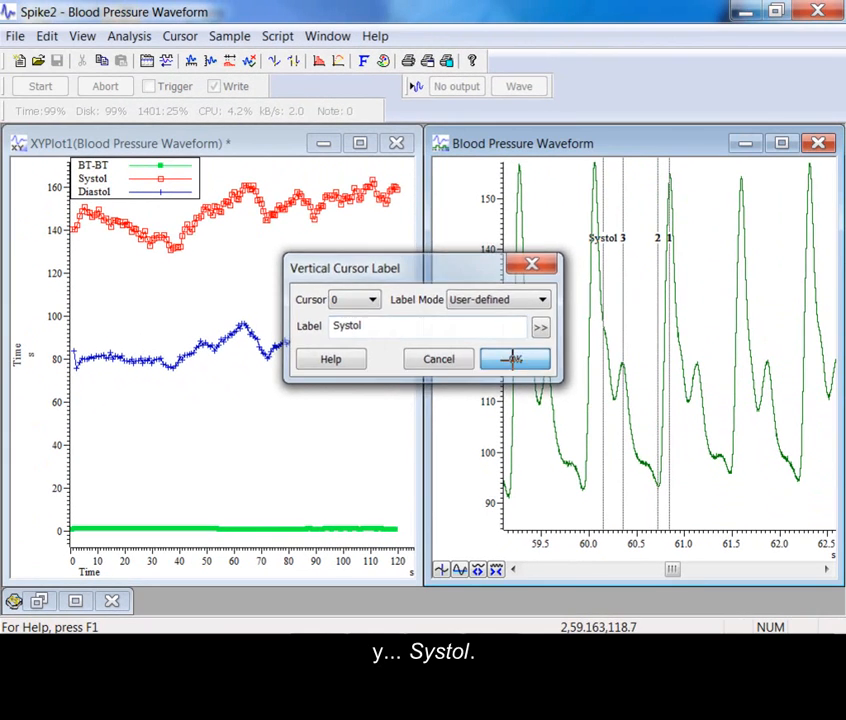
{"action": "left_click", "coordinate": [640, 420]}
{"action": "mouse_move", "coordinate": [603, 238]}
{"action": "left_mouse_down"}
{"action": "mouse_move", "coordinate": [614, 302]}
{"action": "mouse_move", "coordinate": [595, 210]}
{"action": "mouse_move", "coordinate": [590, 225]}
{"action": "mouse_move", "coordinate": [604, 228]}
{"action": "mouse_move", "coordinate": [596, 234]}
{"action": "left_mouse_up"}
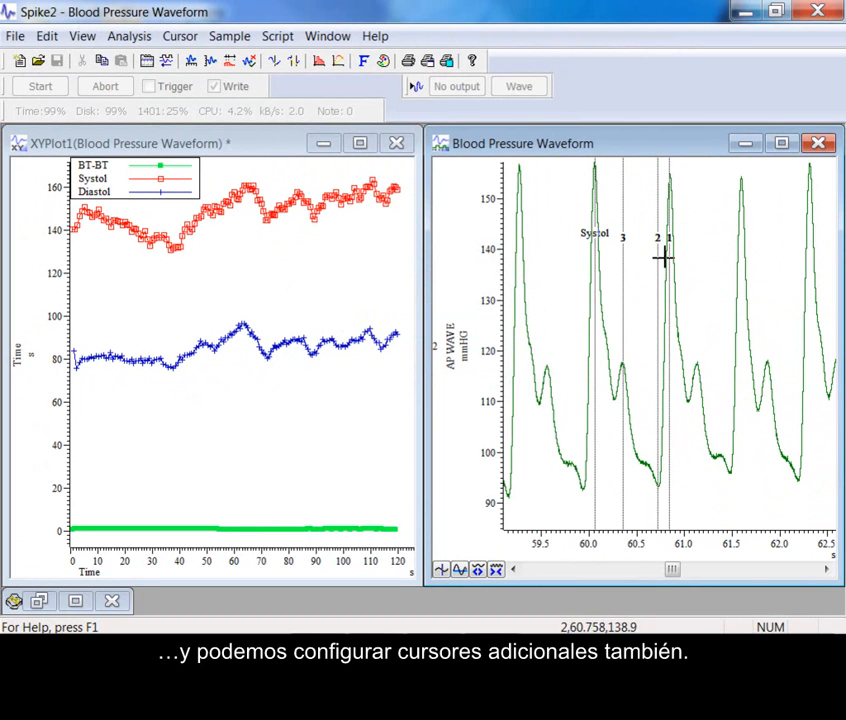
Step: Give cursor 2 on the waveform the user-defined label Diastol
{"action": "right_click", "coordinate": [658, 268]}
{"action": "mouse_move", "coordinate": [702, 280]}
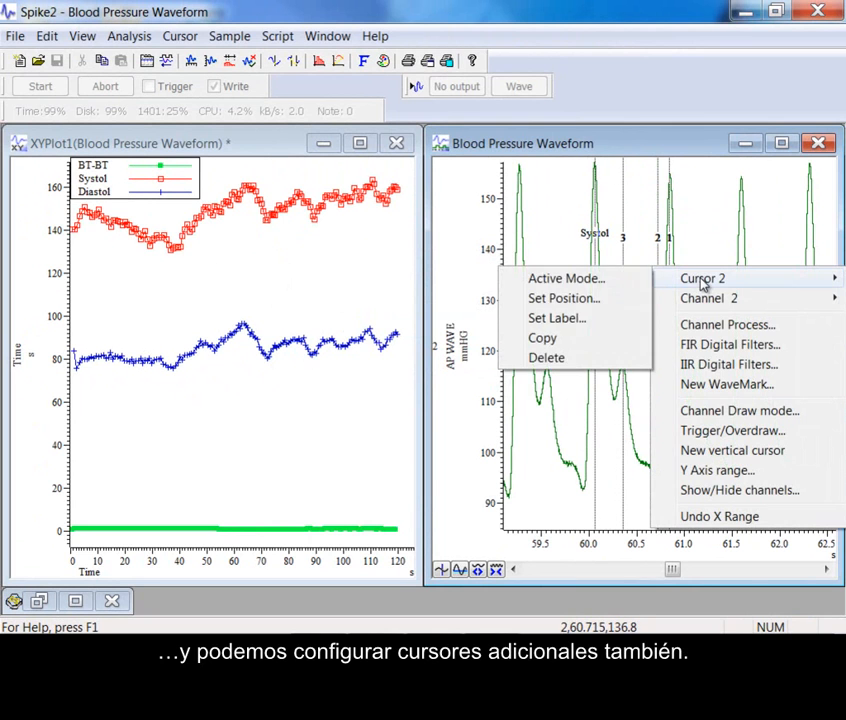
{"action": "left_click", "coordinate": [609, 318]}
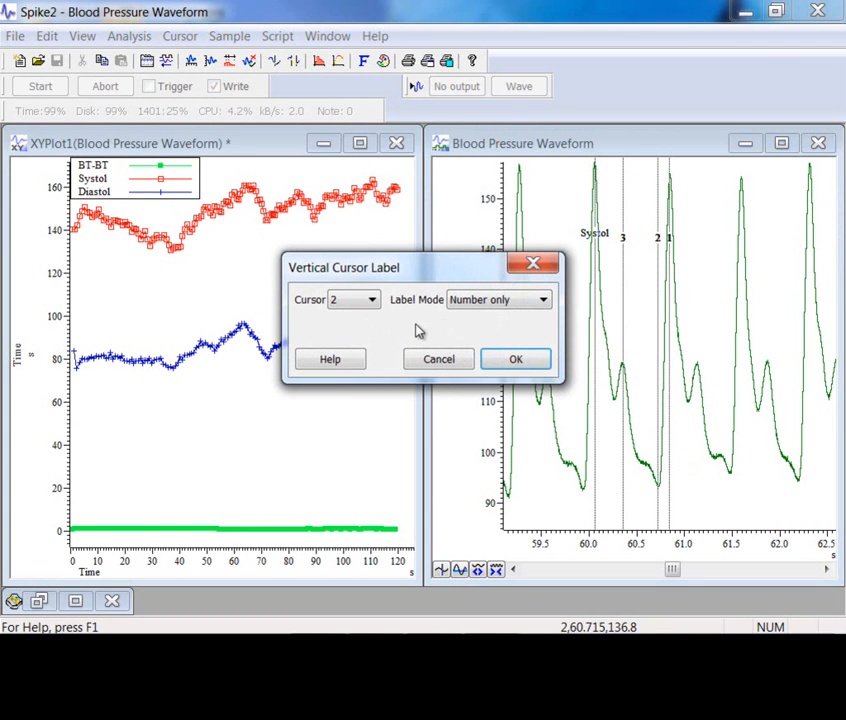
{"action": "left_click", "coordinate": [480, 305]}
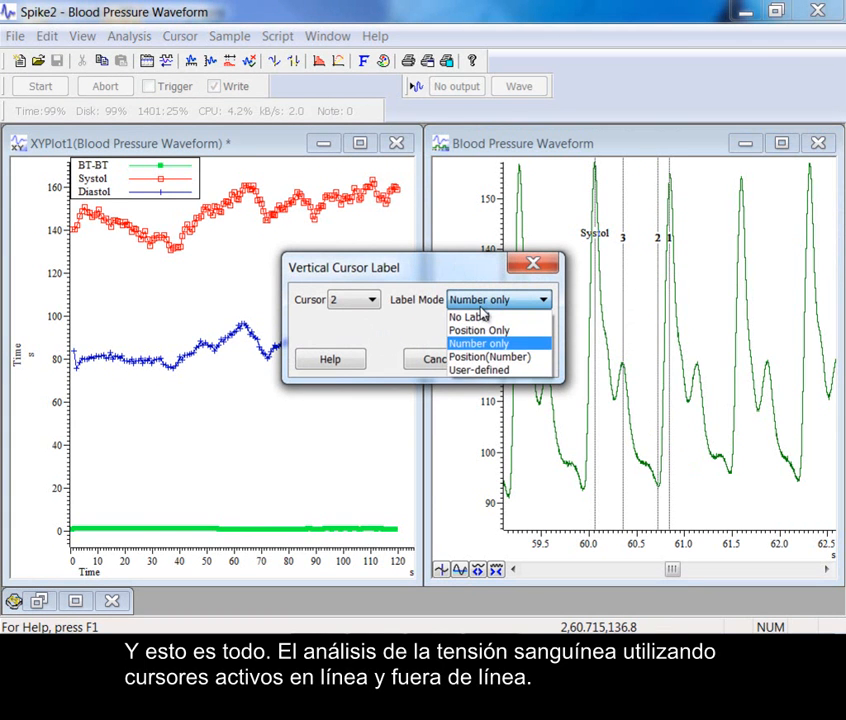
{"action": "left_click", "coordinate": [489, 370]}
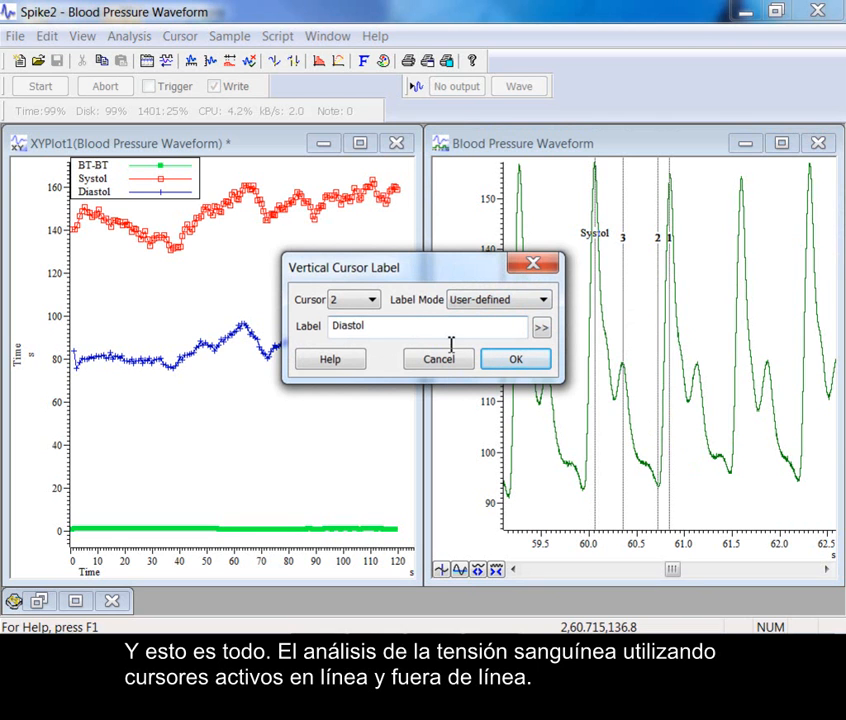
{"action": "left_click", "coordinate": [538, 360]}
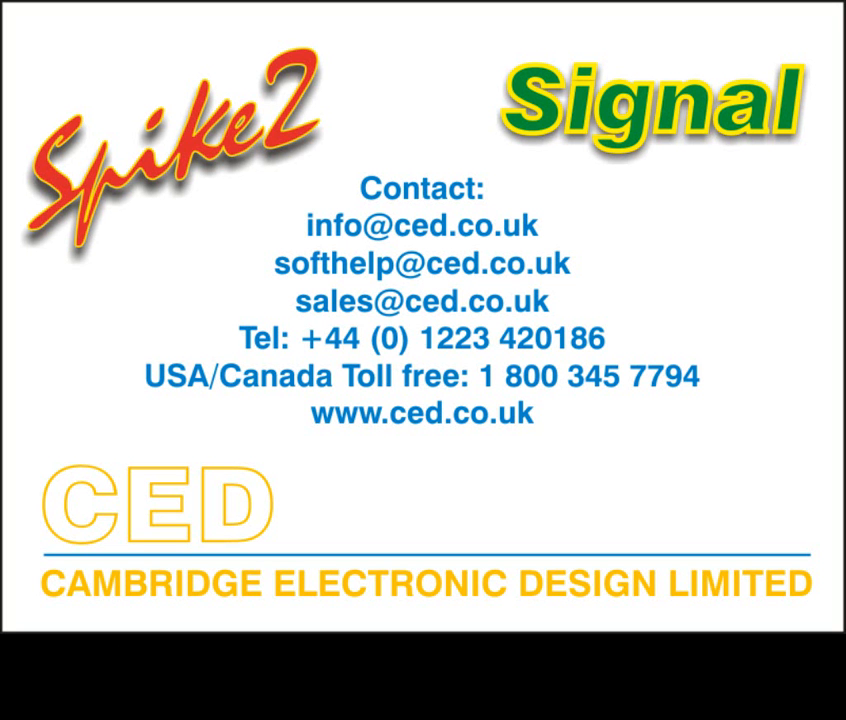